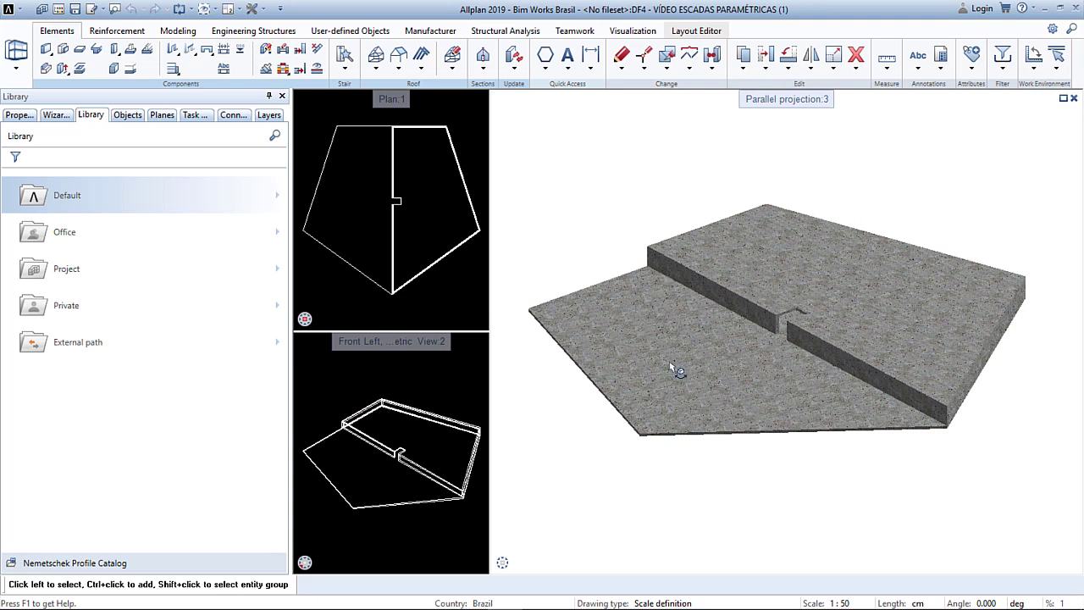
Step: Open the Engineering folder of the default PythonParts library
{"action": "left_click_drag", "start_coordinate": [666, 401], "coordinate": [668, 400]}
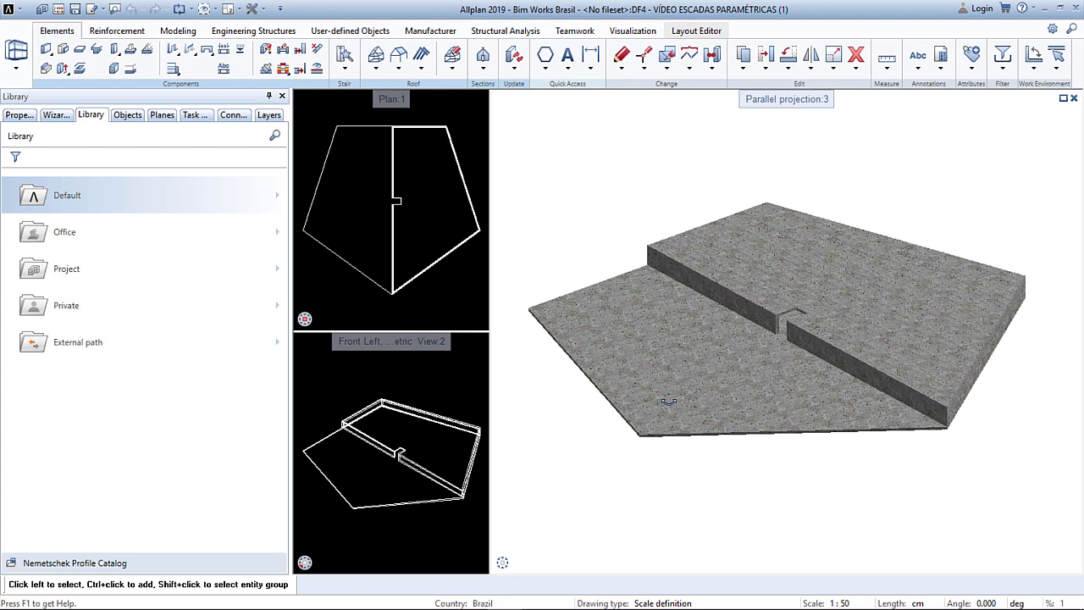
{"action": "left_click", "coordinate": [196, 199]}
{"action": "left_click", "coordinate": [123, 304]}
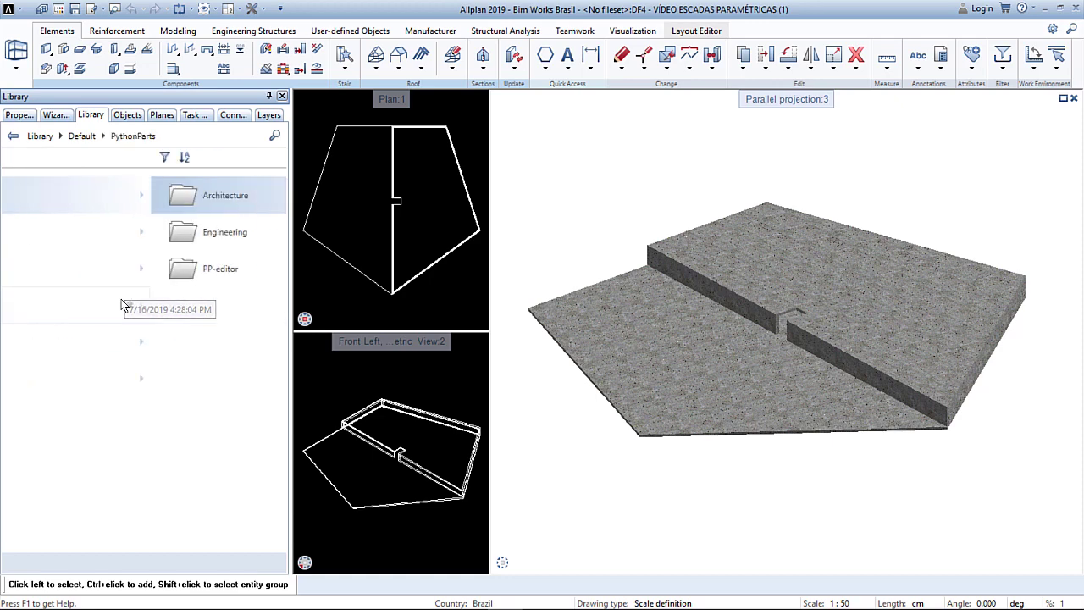
{"action": "left_click", "coordinate": [130, 235]}
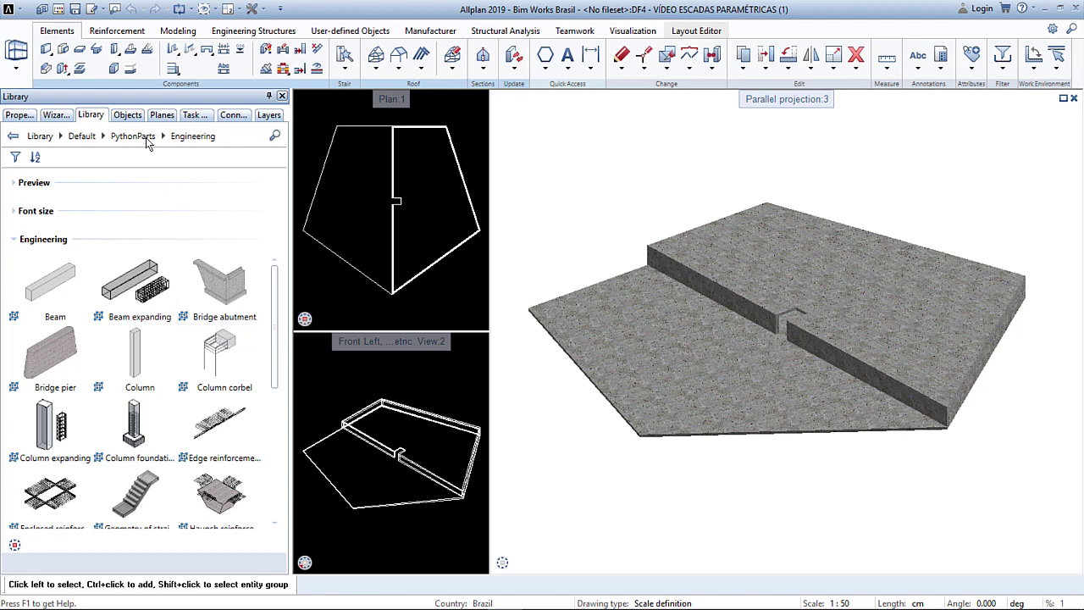
Step: Deactivate the drawing file DF5-VÍDEO ESCADAS PARAMÉTRICAS (2) so that only the upper slab's file stays loaded
{"action": "left_click", "coordinate": [127, 116]}
{"action": "left_click", "coordinate": [19, 187]}
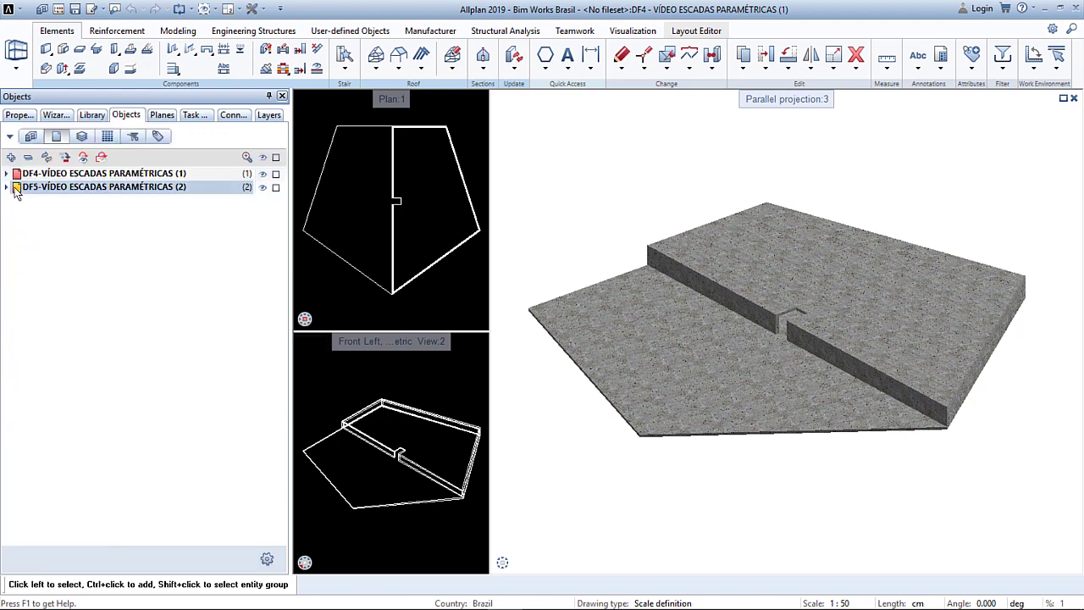
{"action": "key", "text": "Delete"}
Step: Apply the Enclosed reinforcement PythonPart to all edges of the notched slab, using the enlarged plan view
{"action": "left_click", "coordinate": [90, 115]}
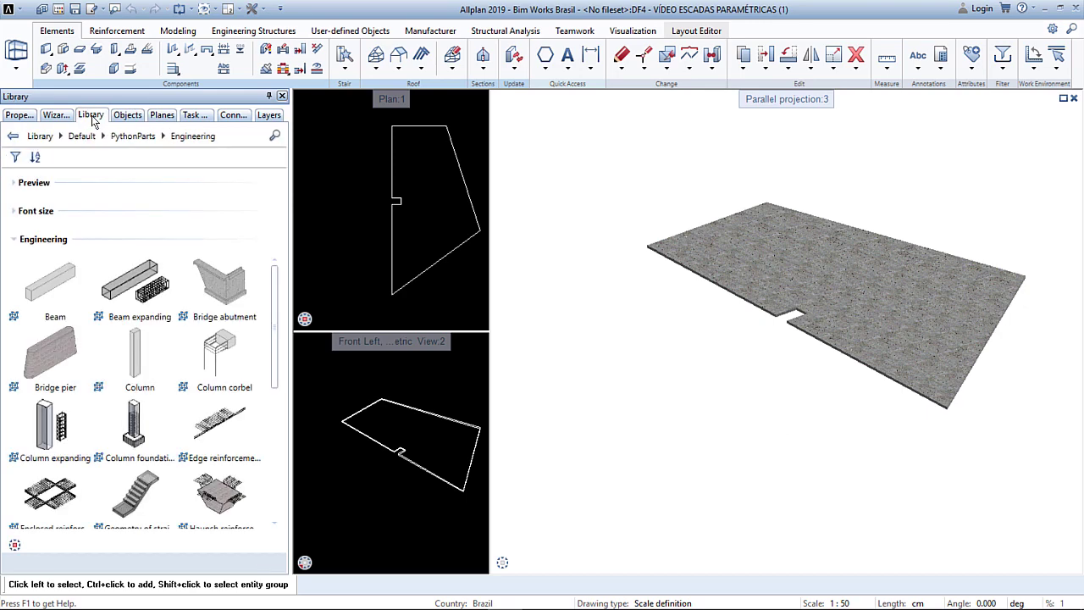
{"action": "left_click_drag", "start_coordinate": [384, 97], "coordinate": [576, 152]}
{"action": "left_click", "coordinate": [51, 495]}
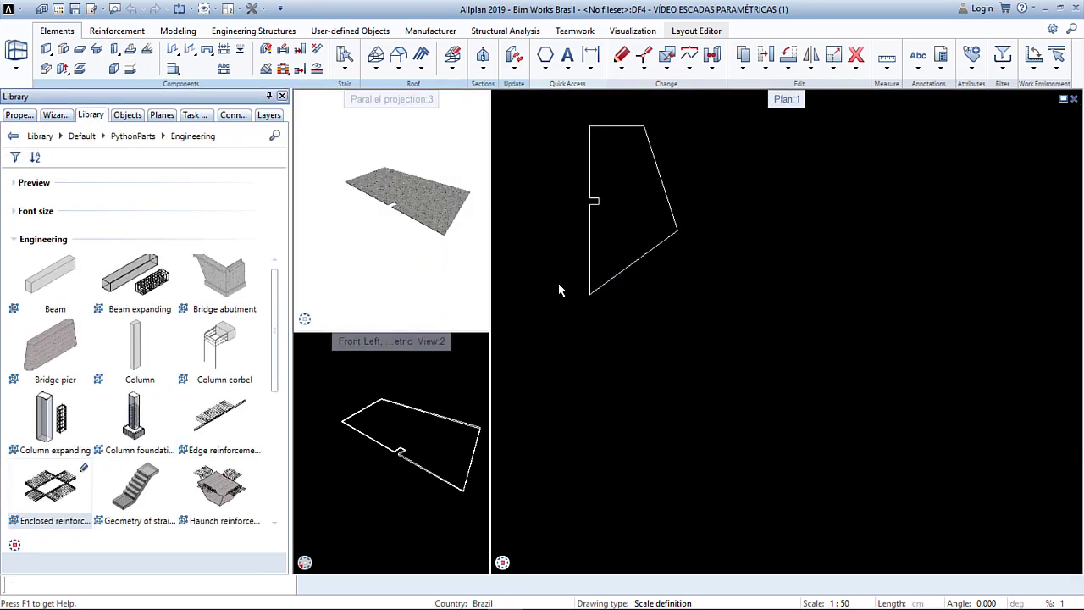
{"action": "left_click", "coordinate": [592, 204]}
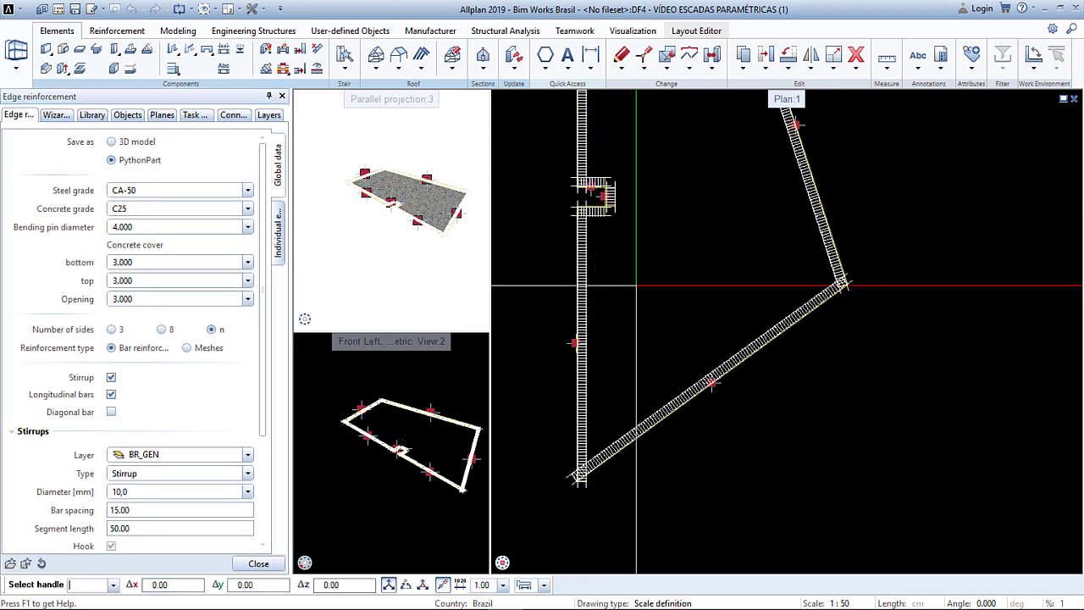
{"action": "key", "text": "Escape"}
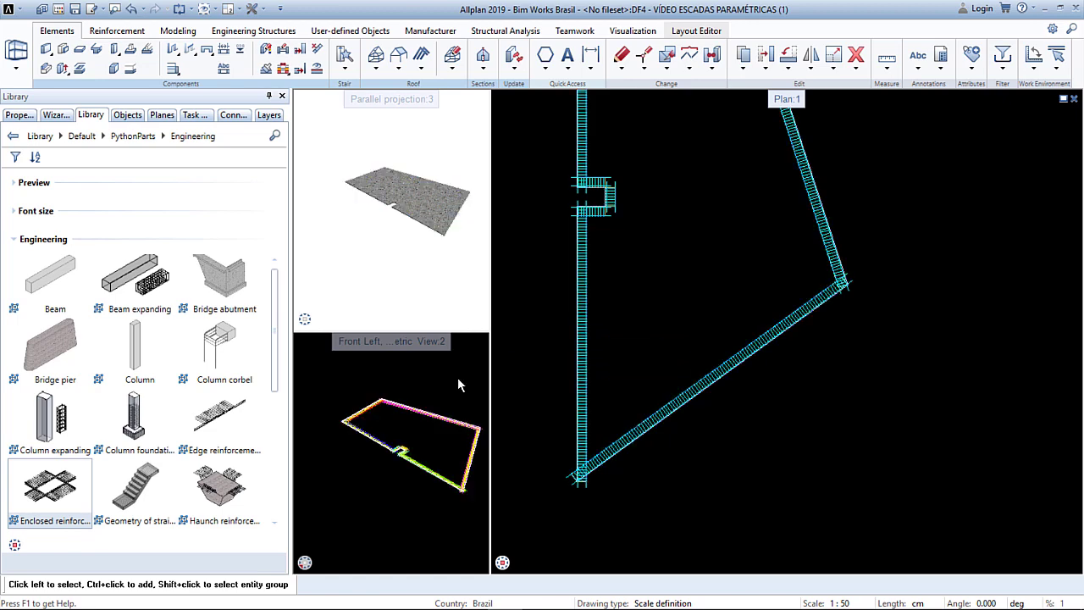
Step: Start the straight stair geometry PythonPart and set its reference plane to Landing - last step right
{"action": "left_click", "coordinate": [145, 495]}
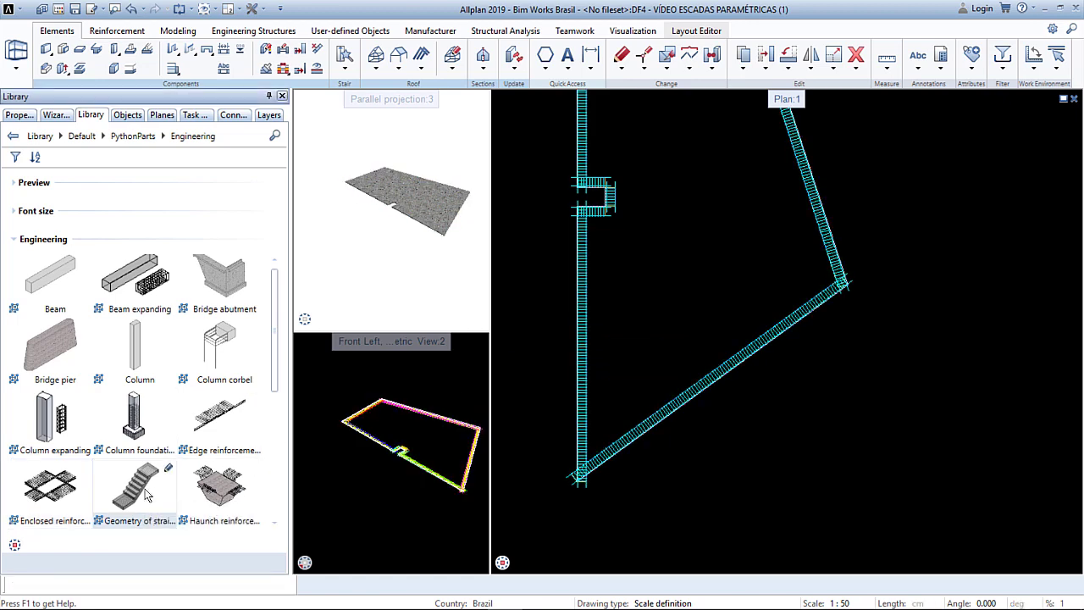
{"action": "double_click", "coordinate": [146, 495]}
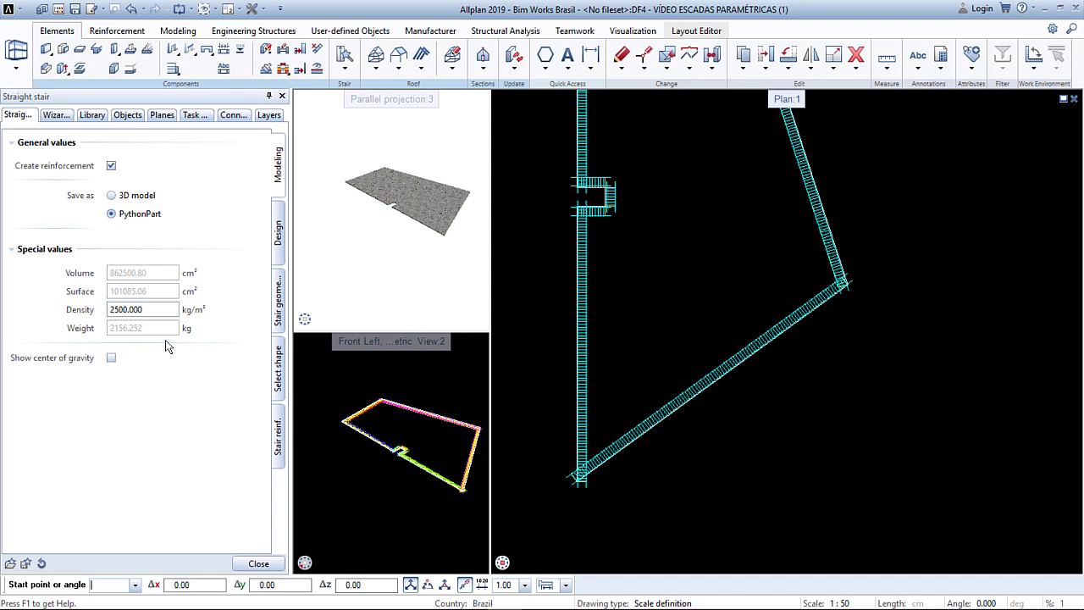
{"action": "left_click", "coordinate": [277, 244]}
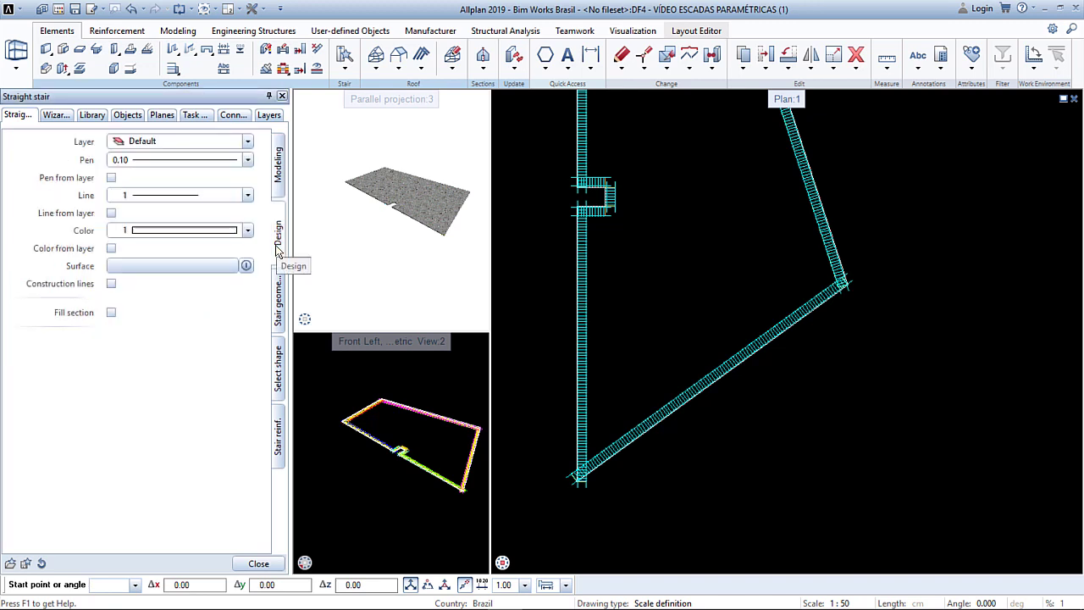
{"action": "left_click", "coordinate": [279, 297]}
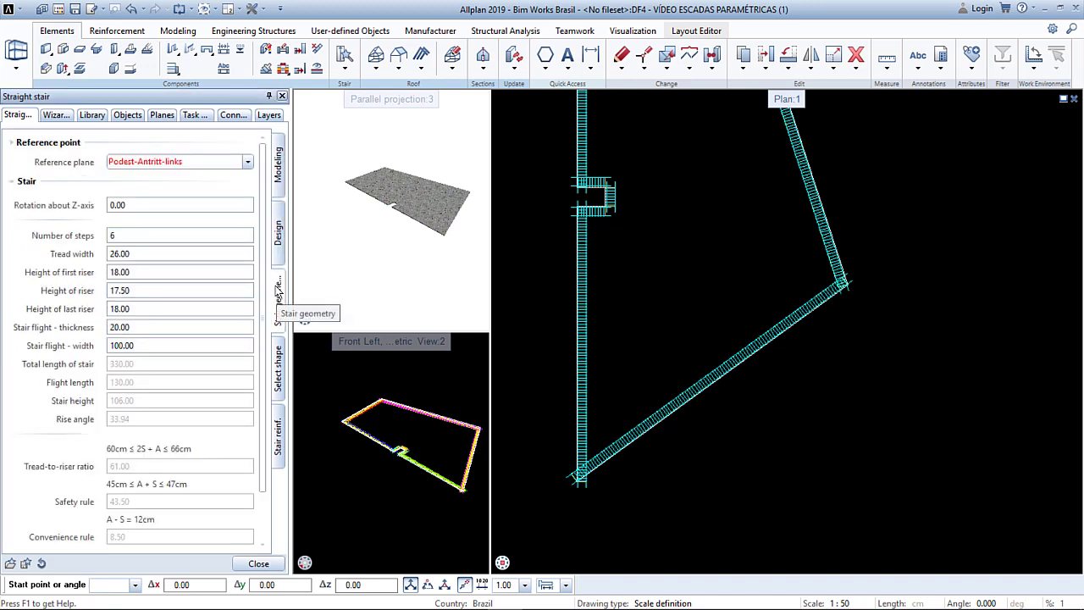
{"action": "left_click", "coordinate": [246, 162]}
{"action": "left_click", "coordinate": [223, 221]}
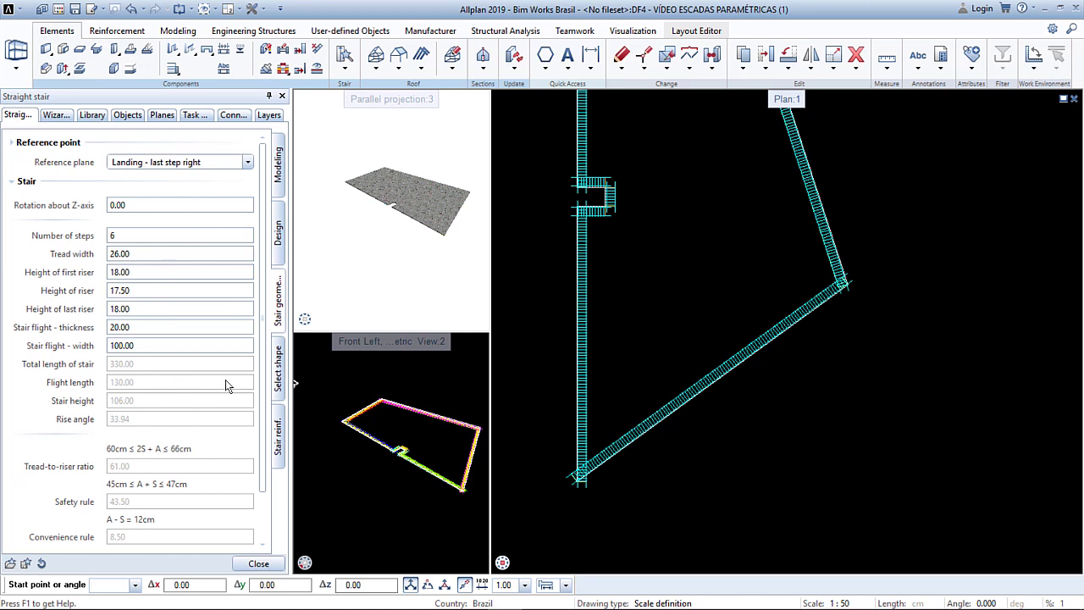
Step: Place the straight stair in the isometric view with its upper landing at the front corner of the slab recess
{"action": "left_click", "coordinate": [277, 373]}
{"action": "mouse_move", "coordinate": [264, 354]}
{"action": "left_mouse_down"}
{"action": "mouse_move", "coordinate": [263, 475]}
{"action": "mouse_move", "coordinate": [274, 335]}
{"action": "left_mouse_up"}
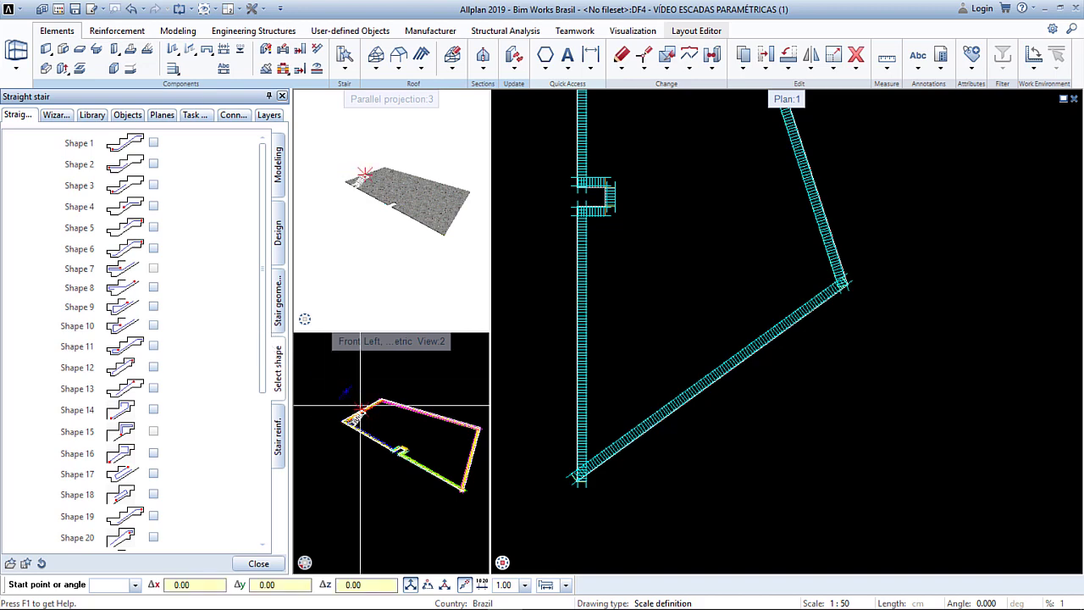
{"action": "left_click_drag", "start_coordinate": [400, 336], "coordinate": [612, 309]}
{"action": "scroll", "coordinate": [628, 342], "scroll_direction": "up", "scroll_amount": 5}
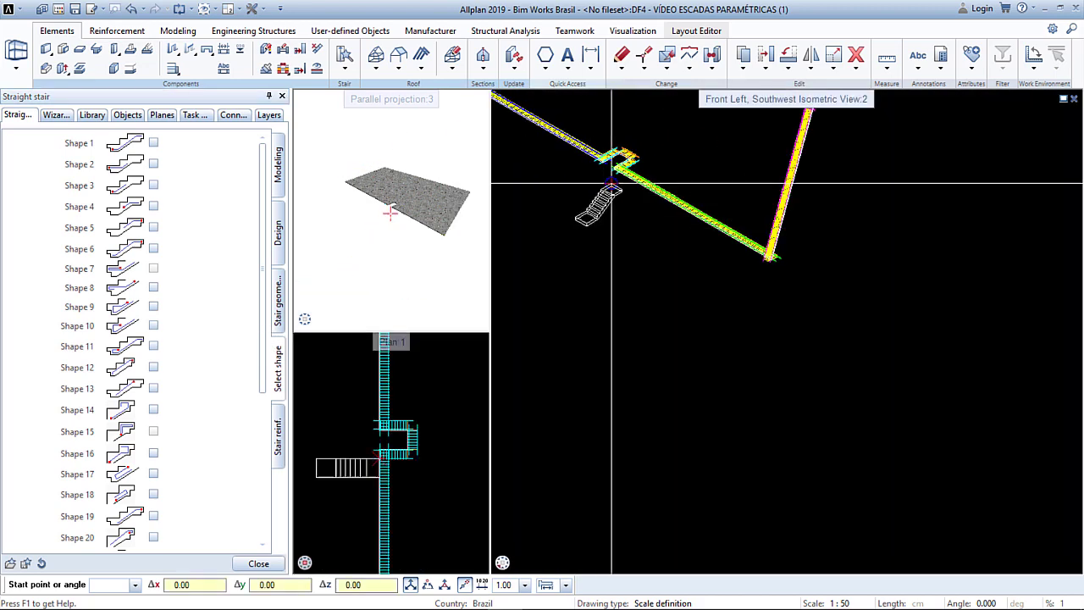
{"action": "scroll", "coordinate": [627, 343], "scroll_direction": "up", "scroll_amount": 3}
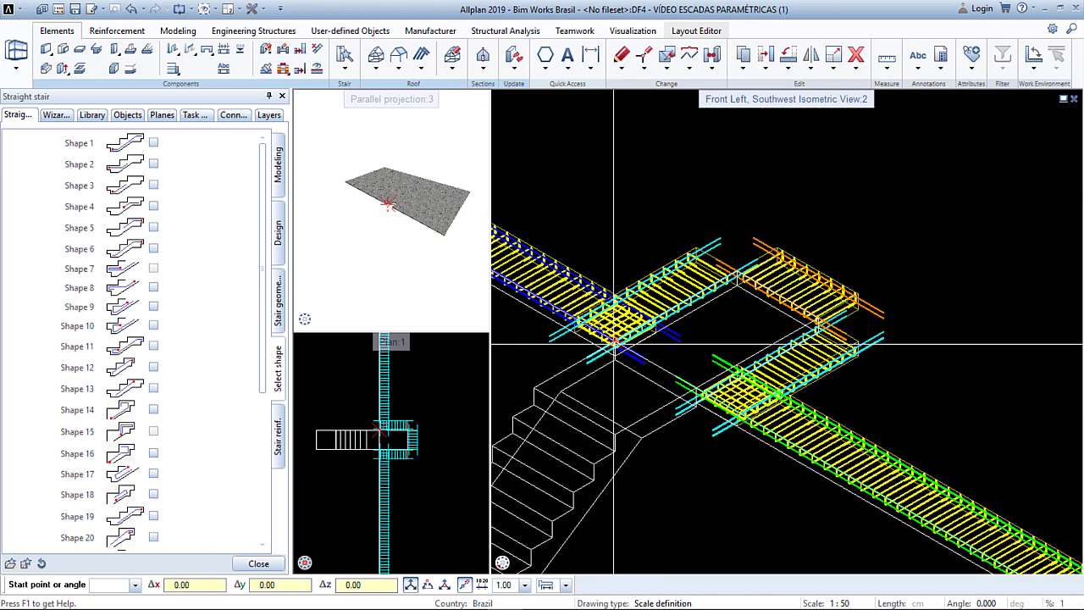
{"action": "left_click", "coordinate": [629, 415]}
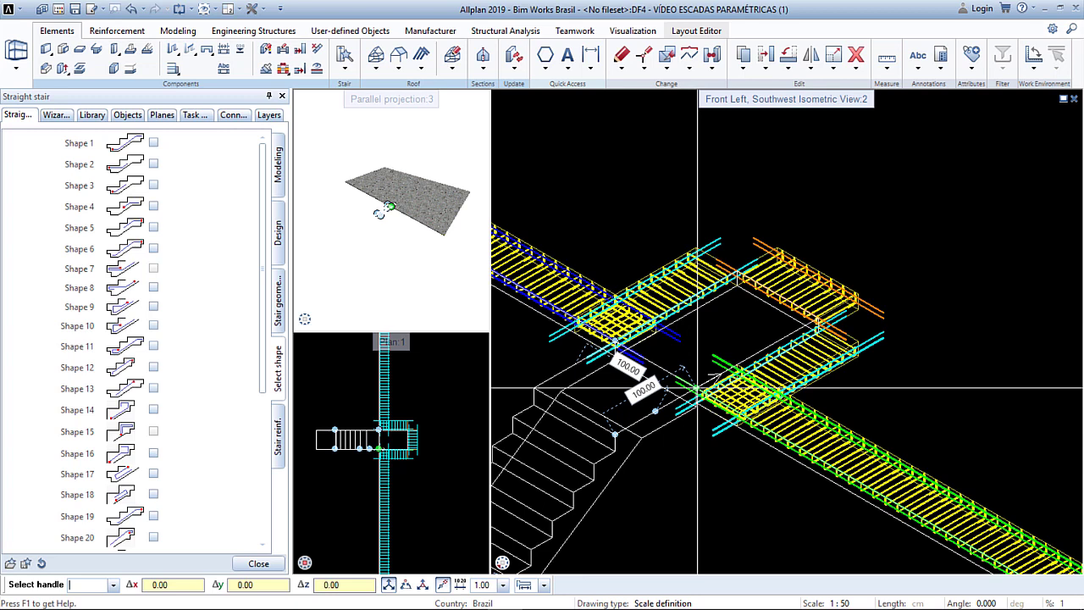
Step: Extend the stair's top landing to 250 cm at the back of the slab recess and align its corner in plan
{"action": "left_click", "coordinate": [698, 391]}
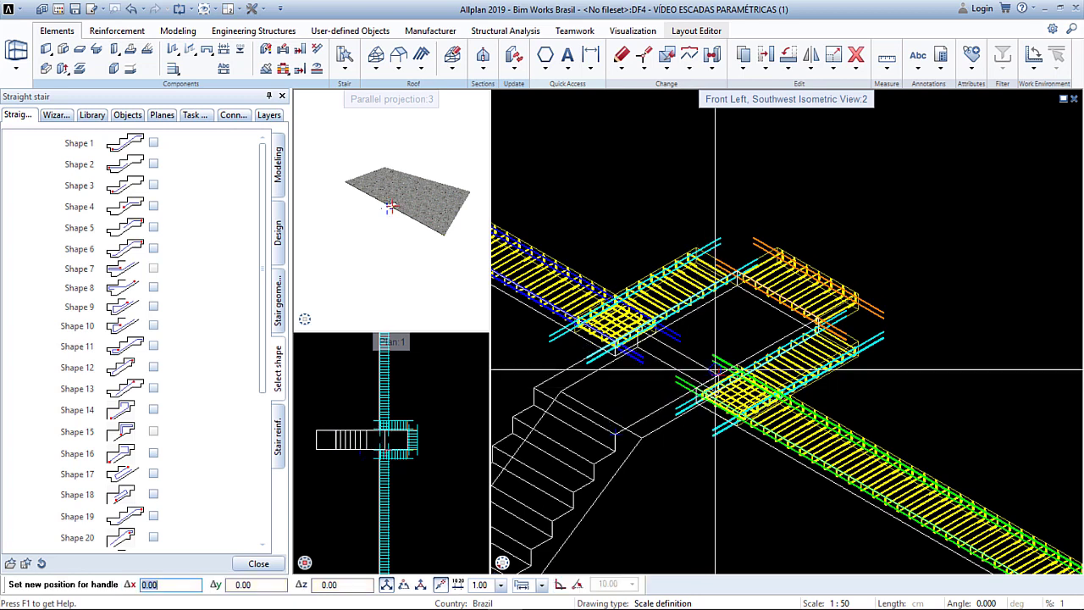
{"action": "left_click", "coordinate": [817, 317]}
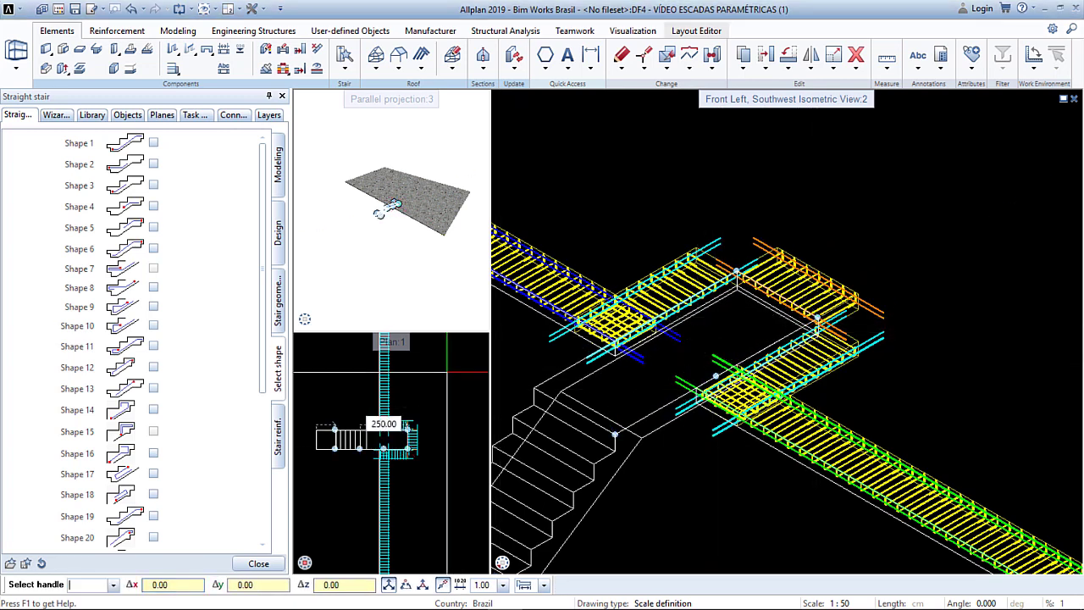
{"action": "left_click_drag", "start_coordinate": [401, 345], "coordinate": [745, 258]}
{"action": "middle_click_drag", "start_coordinate": [682, 257], "coordinate": [752, 337]}
{"action": "scroll", "coordinate": [677, 276], "scroll_direction": "up", "scroll_amount": 1}
{"action": "left_click", "coordinate": [672, 270]}
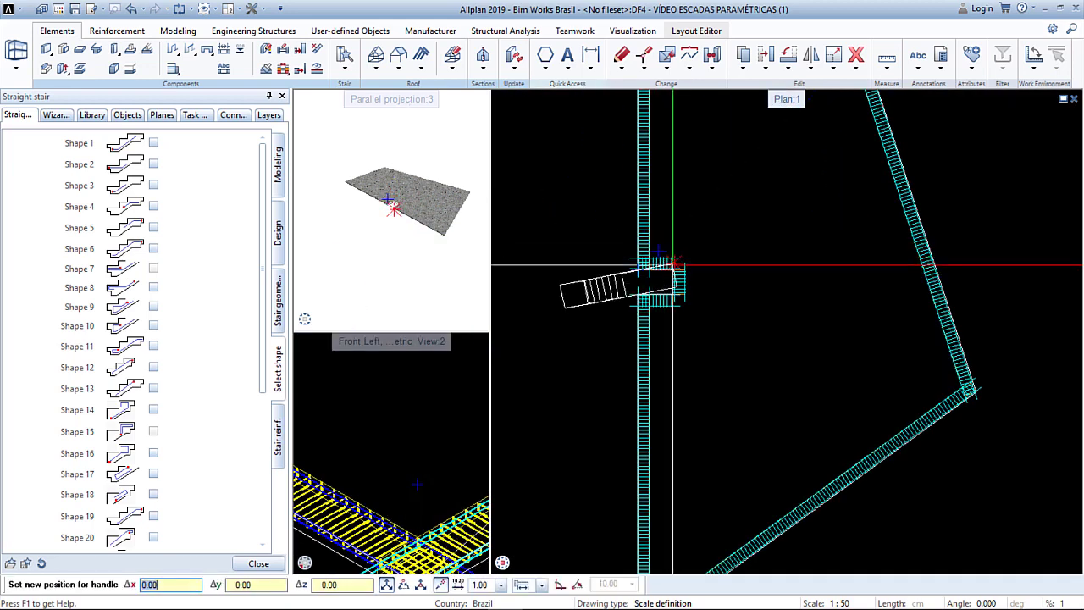
{"action": "left_click", "coordinate": [674, 269]}
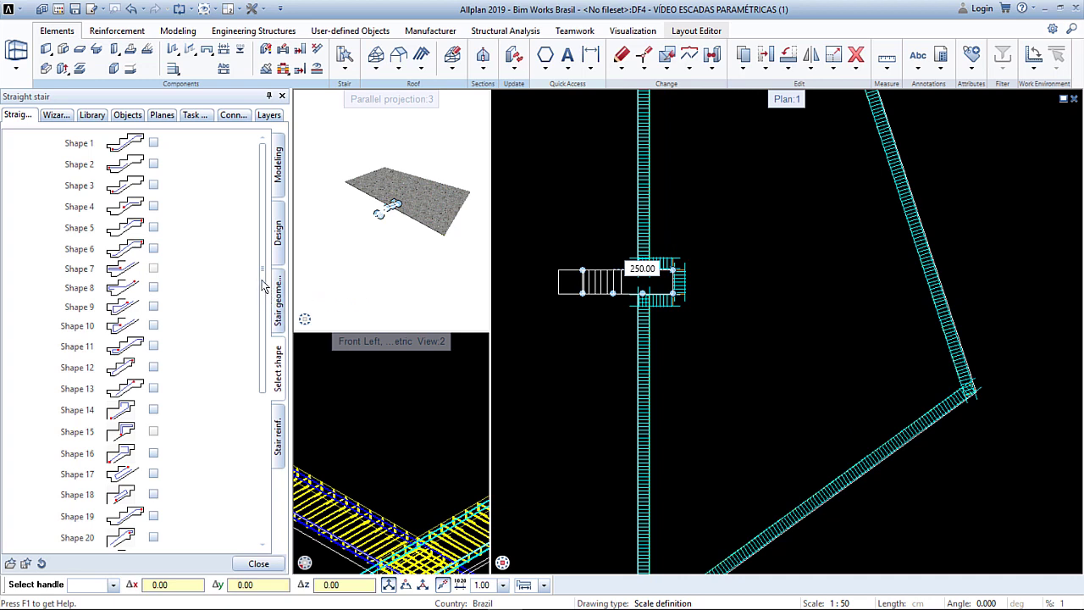
Step: Enable reinforcement shapes 4, 6 and 10, all three spacer bars at top, and the stair flight and top step spacer bars at bottom
{"action": "left_click", "coordinate": [153, 207]}
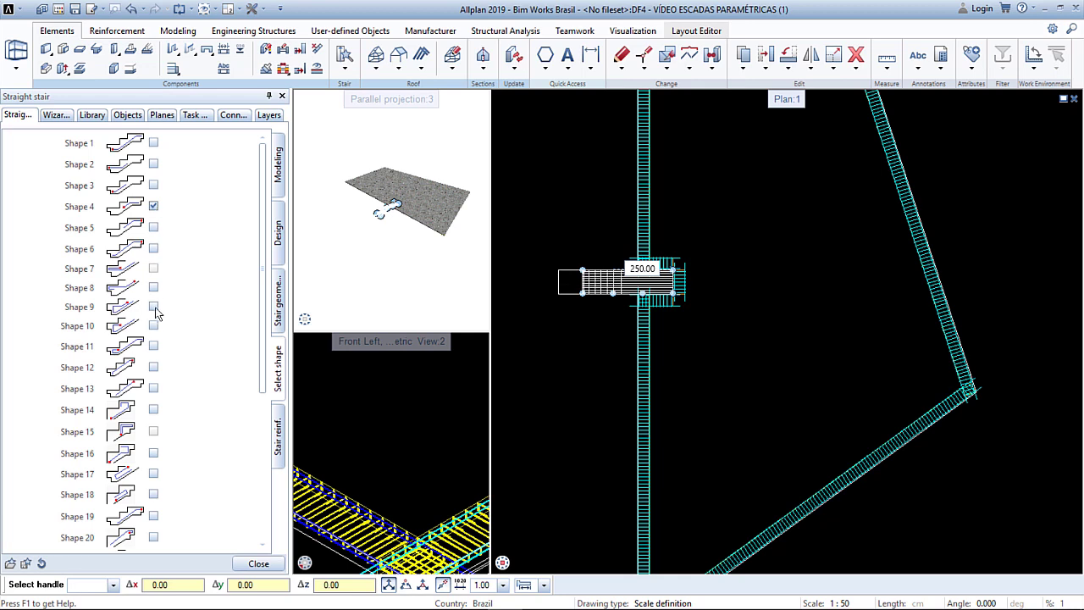
{"action": "left_click", "coordinate": [154, 248]}
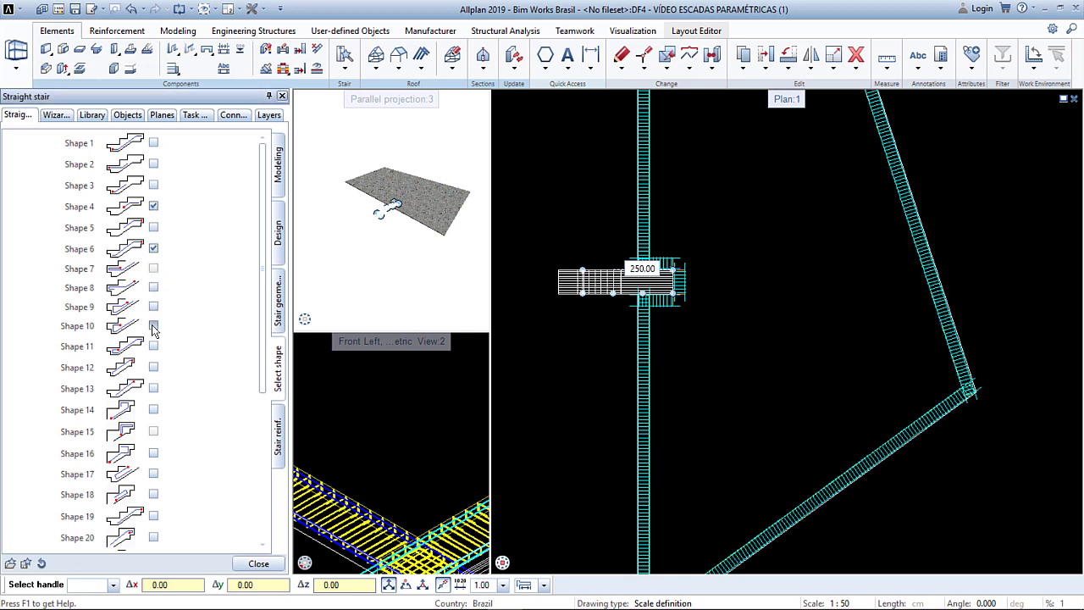
{"action": "scroll", "coordinate": [154, 334], "scroll_direction": "down", "scroll_amount": 4}
{"action": "scroll", "coordinate": [156, 402], "scroll_direction": "down", "scroll_amount": 1}
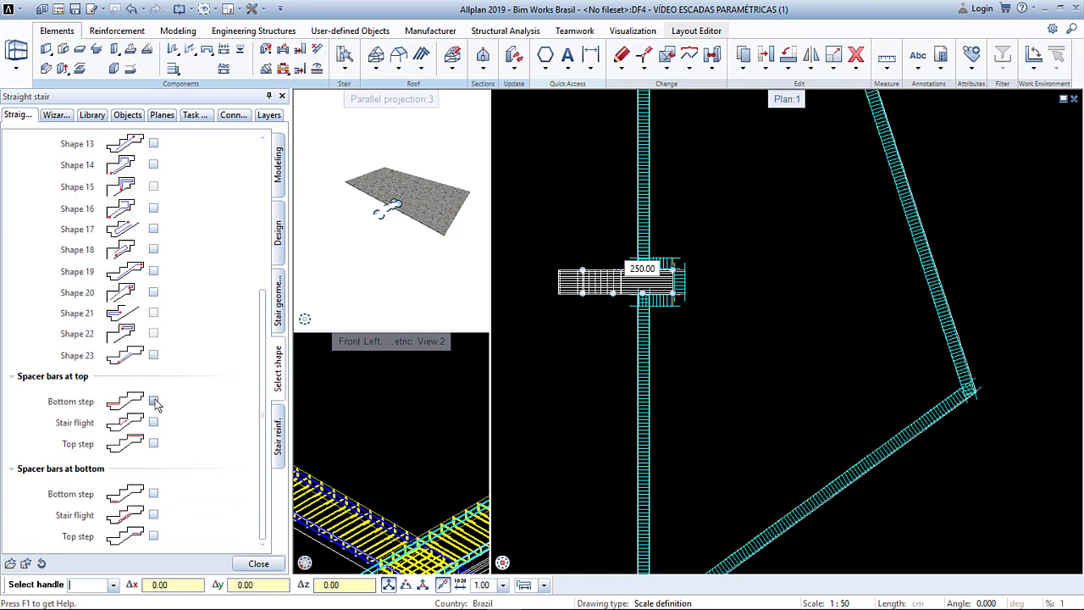
{"action": "left_click", "coordinate": [154, 401]}
{"action": "left_click", "coordinate": [154, 421]}
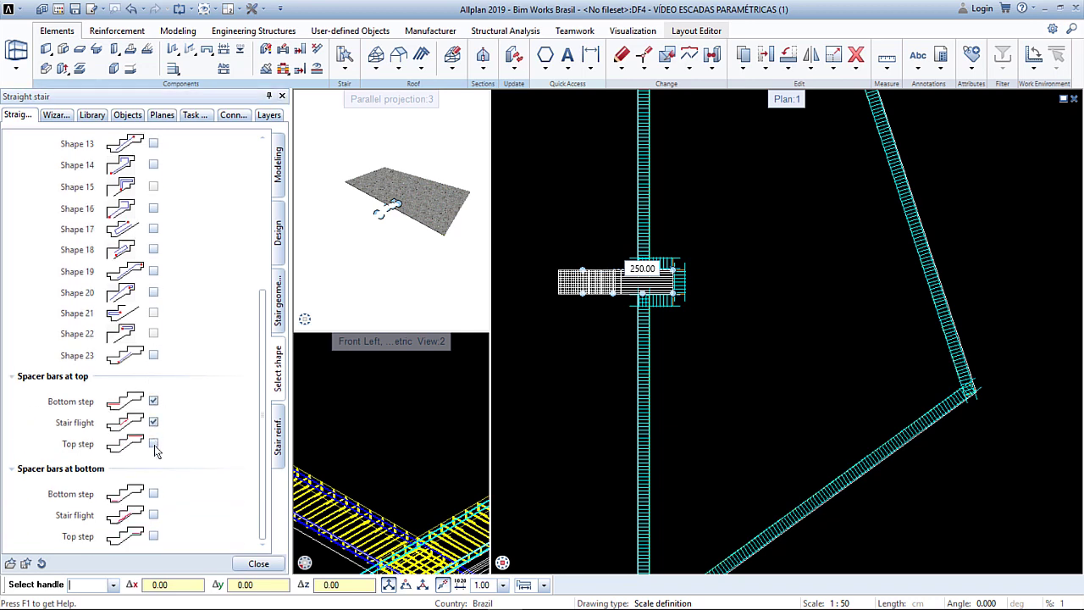
{"action": "left_click", "coordinate": [153, 514]}
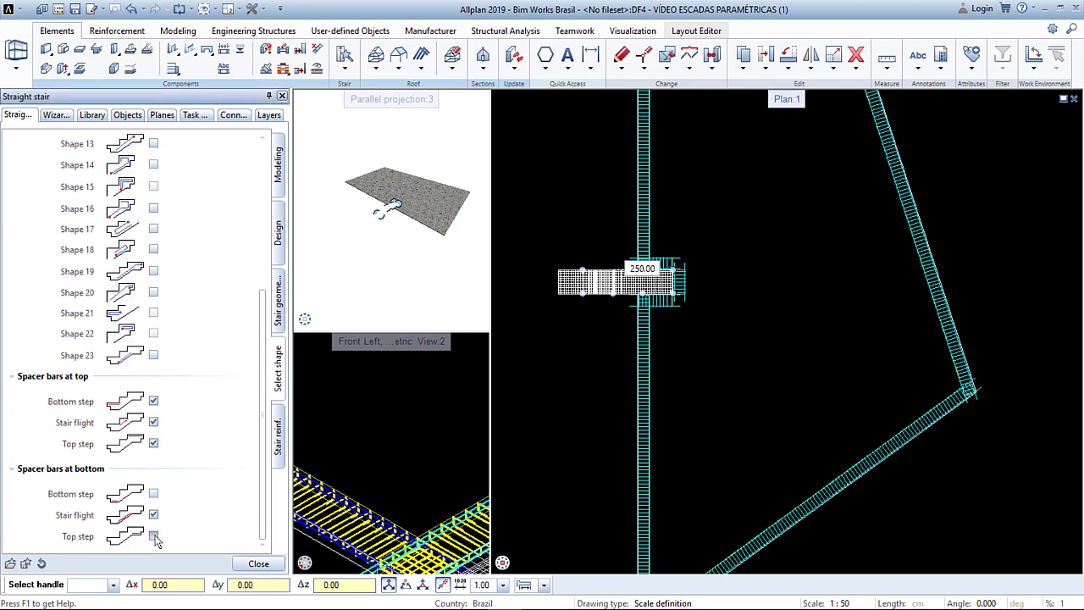
{"action": "left_click", "coordinate": [154, 536]}
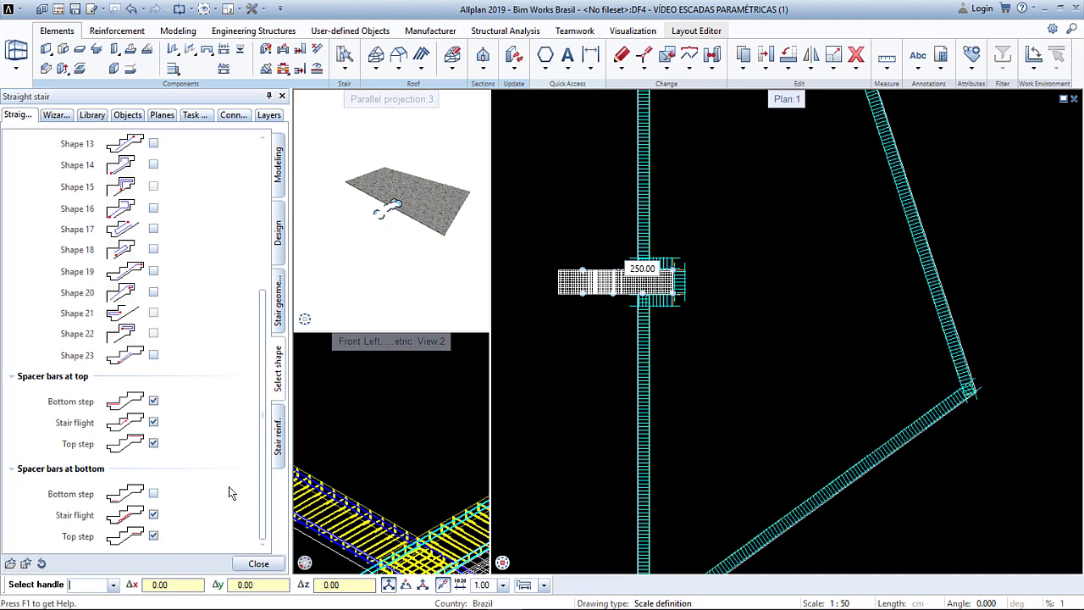
Step: Try bar diameters of 16 and 10 mm for Shape 10 of the stair reinforcement, and set it to 25 mm
{"action": "left_click", "coordinate": [279, 437]}
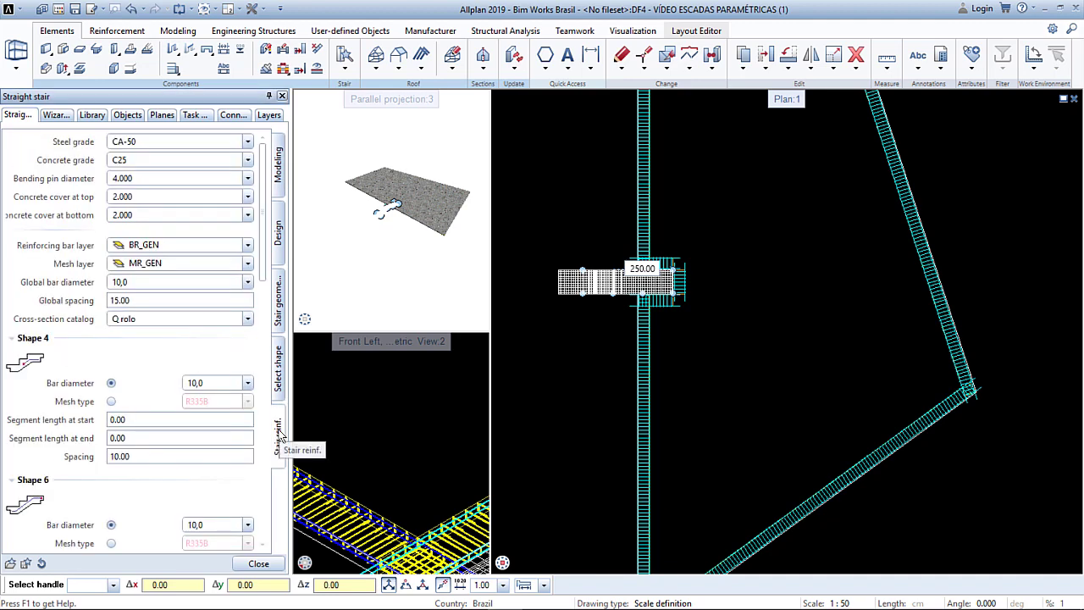
{"action": "scroll", "coordinate": [212, 422], "scroll_direction": "down", "scroll_amount": 3}
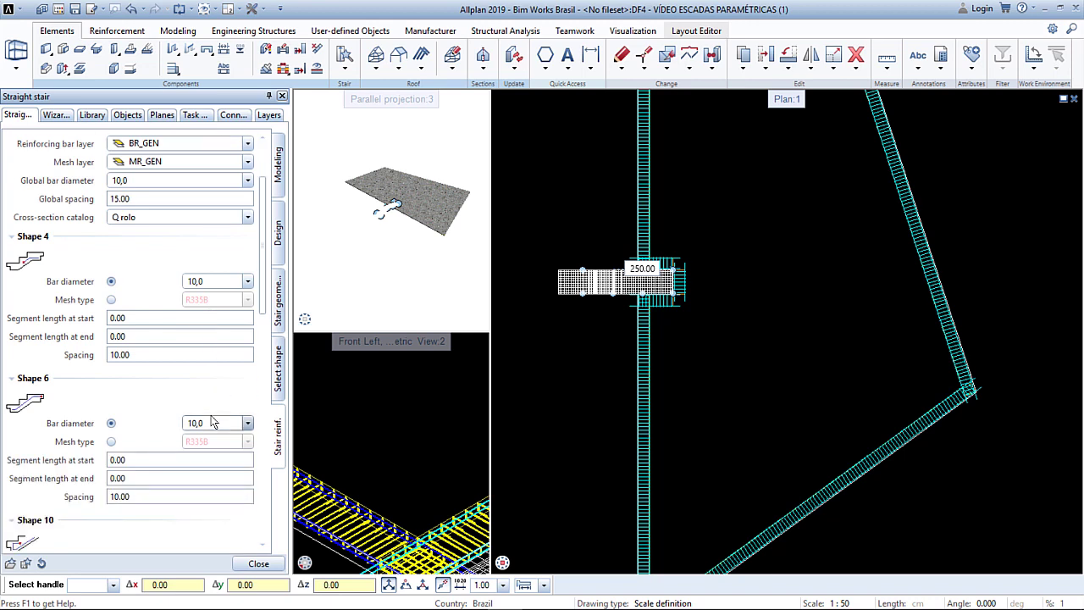
{"action": "scroll", "coordinate": [212, 422], "scroll_direction": "down", "scroll_amount": 3}
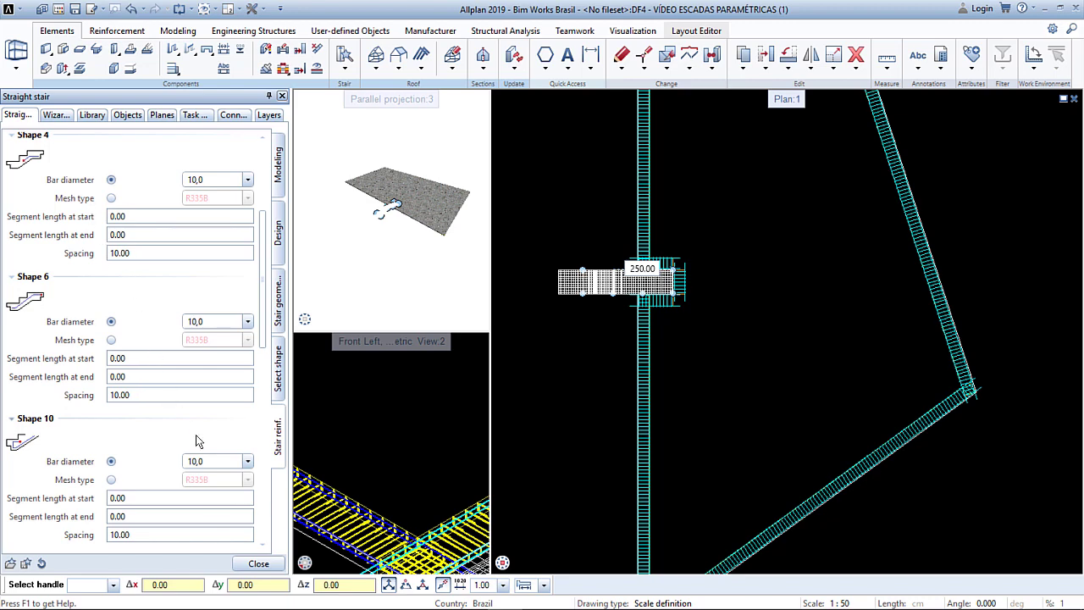
{"action": "left_click", "coordinate": [205, 463]}
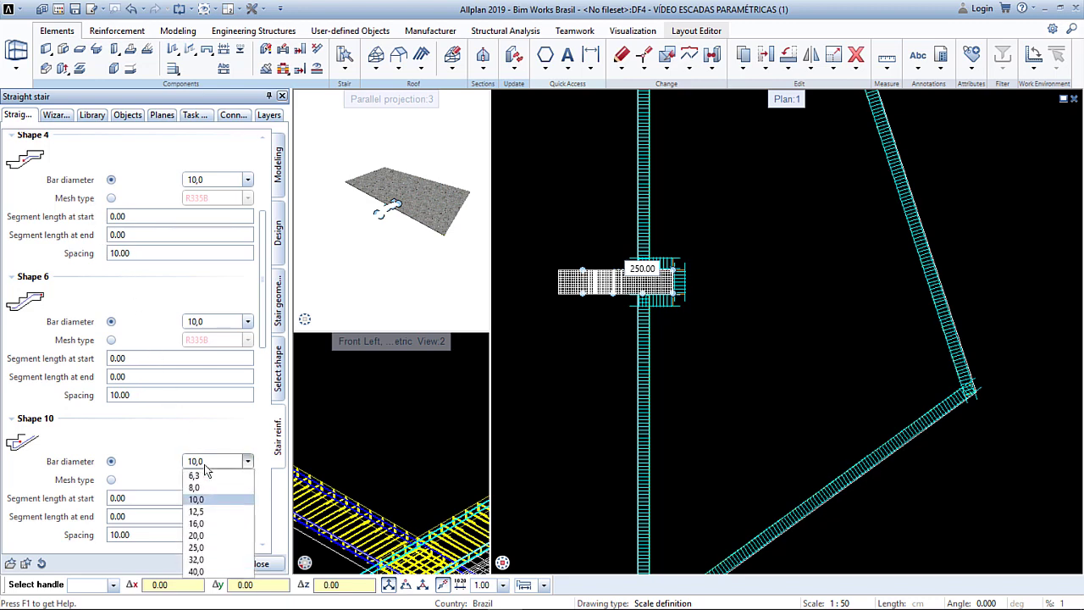
{"action": "left_click", "coordinate": [208, 525]}
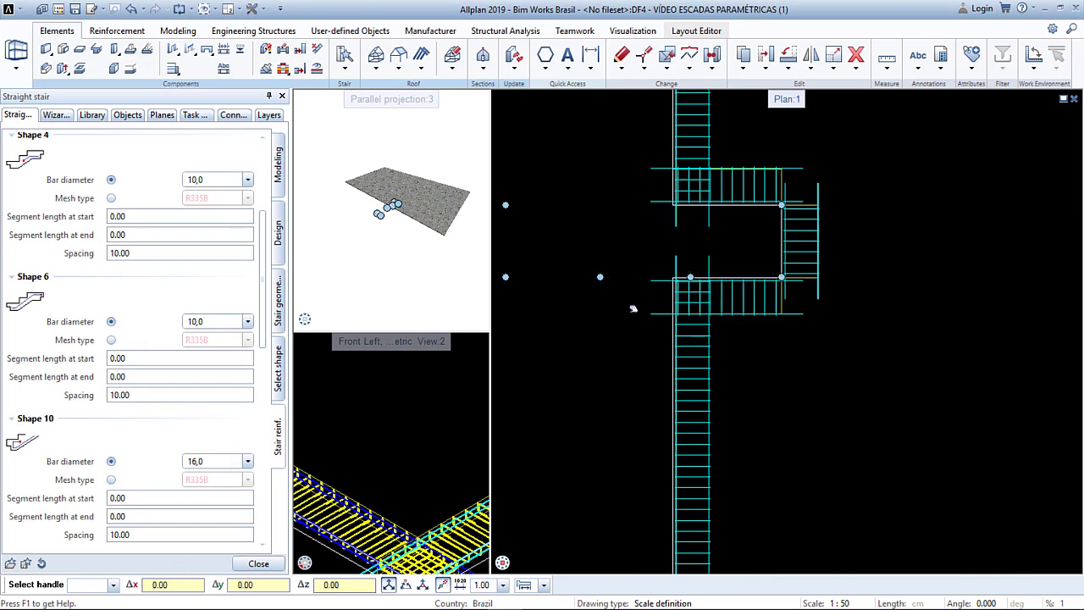
{"action": "left_click", "coordinate": [212, 461]}
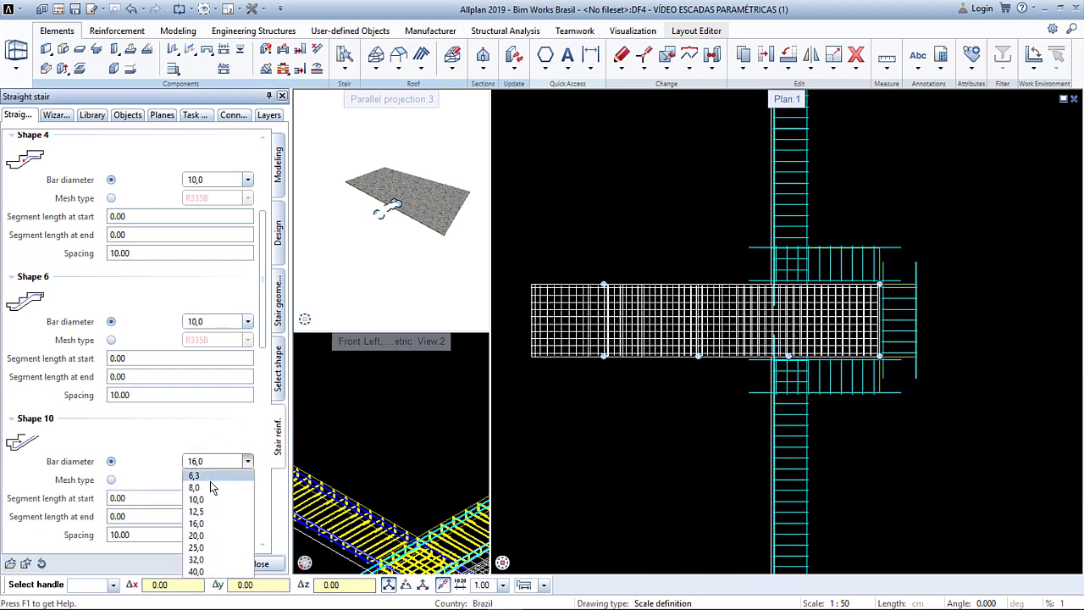
{"action": "left_click", "coordinate": [207, 500]}
{"action": "left_click", "coordinate": [216, 462]}
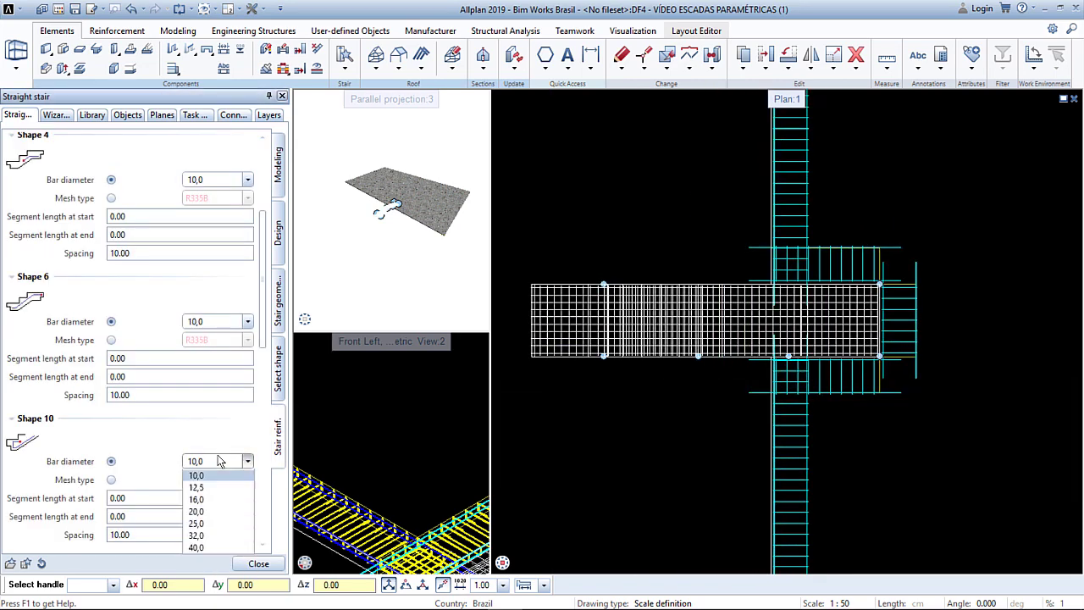
{"action": "left_click", "coordinate": [202, 524]}
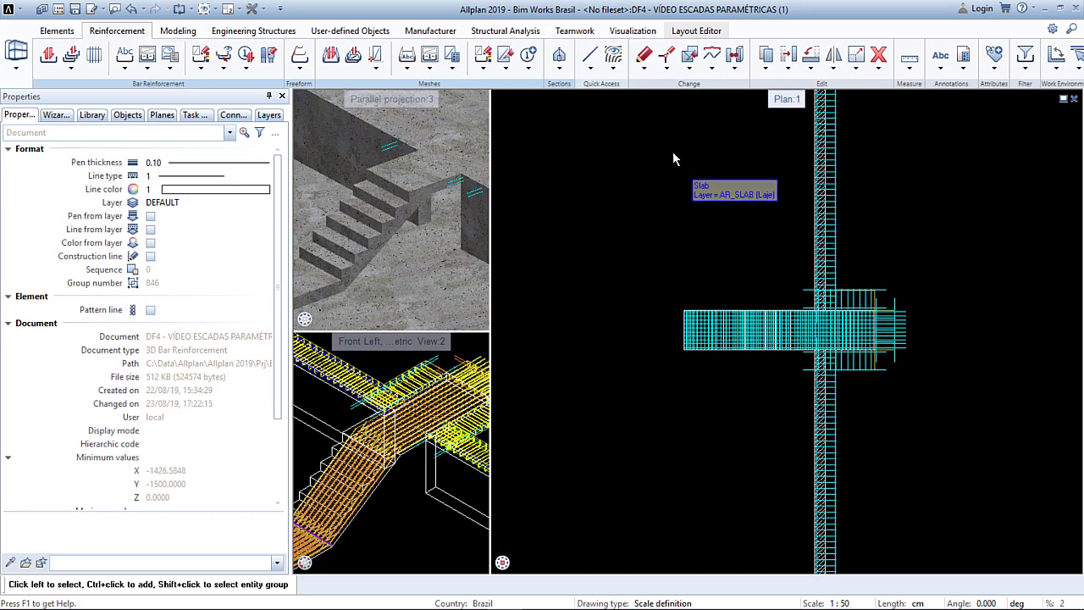
Step: Create a section cut lengthwise through the stair, looking toward the back in plan, and place it below the slab plan
{"action": "left_click", "coordinate": [561, 75]}
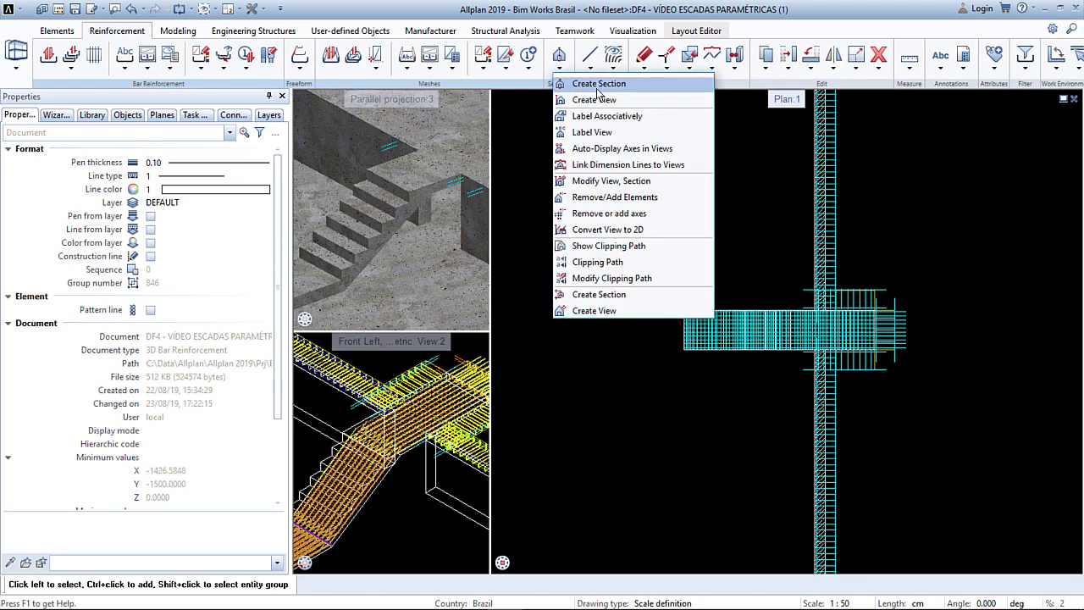
{"action": "left_click", "coordinate": [597, 86]}
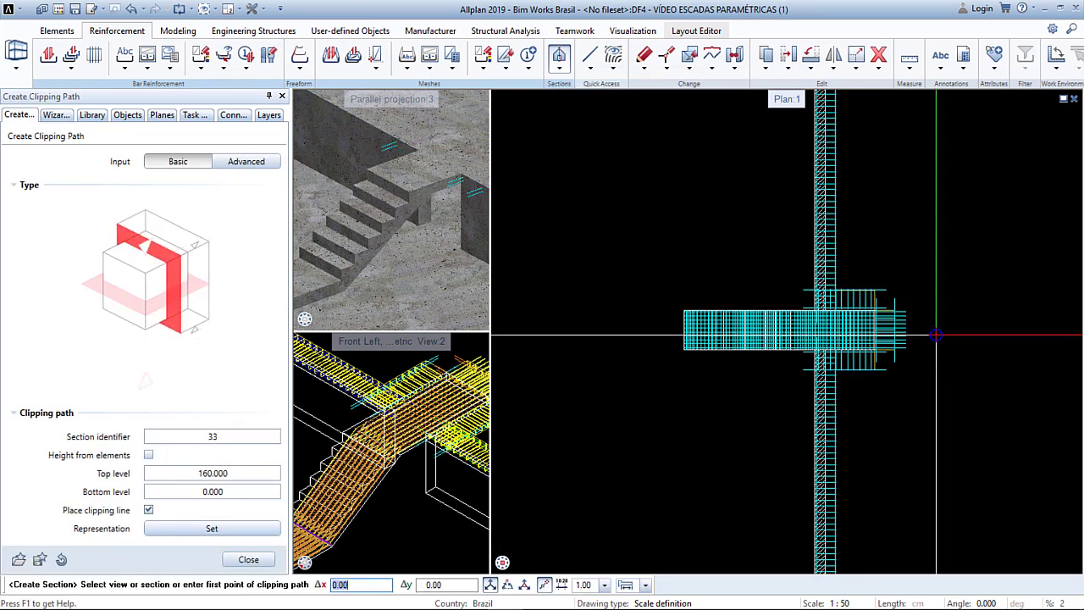
{"action": "left_click", "coordinate": [933, 335]}
{"action": "left_click", "coordinate": [626, 336]}
{"action": "key", "text": "Escape"}
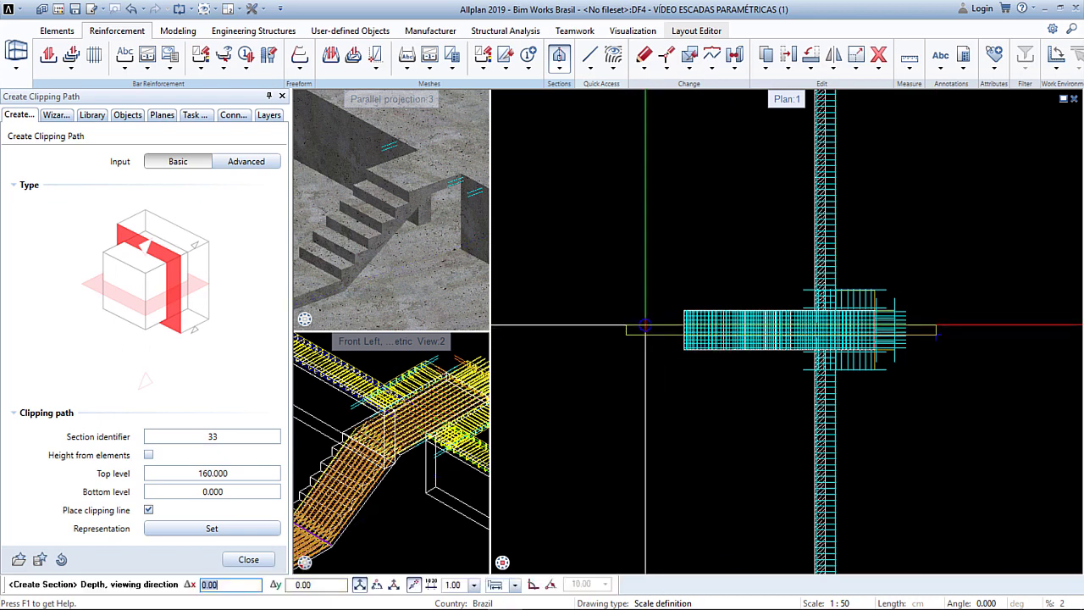
{"action": "left_click", "coordinate": [638, 322]}
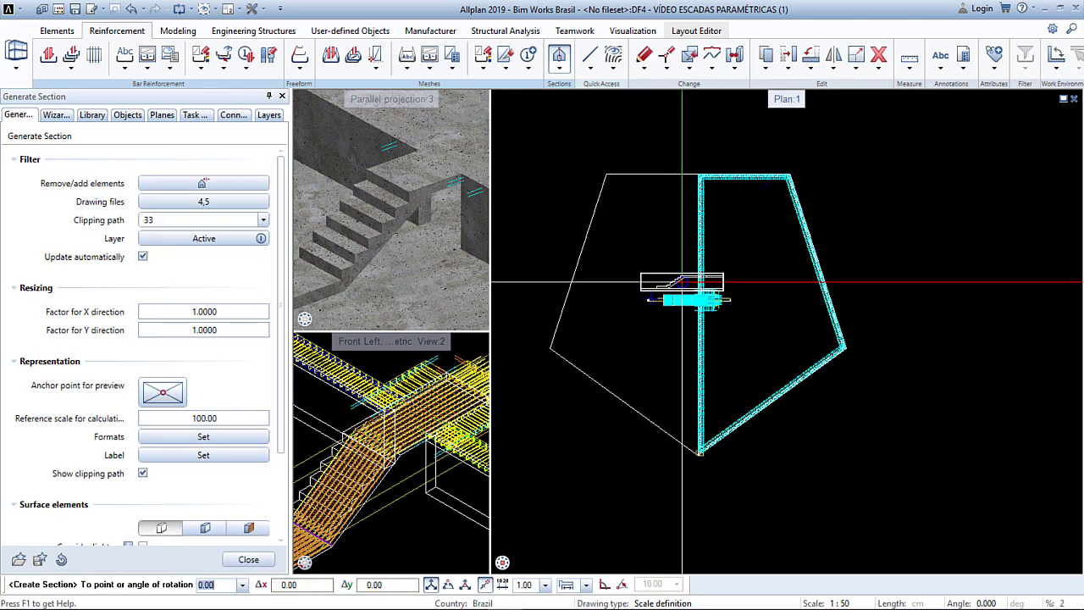
{"action": "left_click", "coordinate": [700, 493]}
{"action": "key", "text": "Escape"}
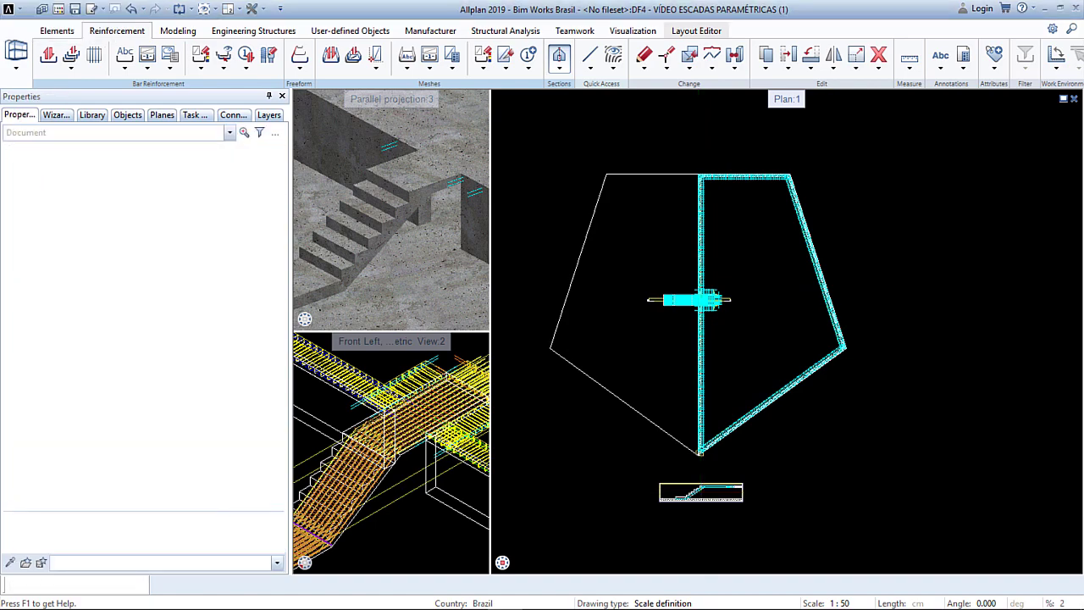
Step: Place a partial schema of the stair's bent lower flight bar directly below the stair section
{"action": "scroll", "coordinate": [689, 511], "scroll_direction": "up", "scroll_amount": 5}
{"action": "scroll", "coordinate": [711, 389], "scroll_direction": "up", "scroll_amount": 2}
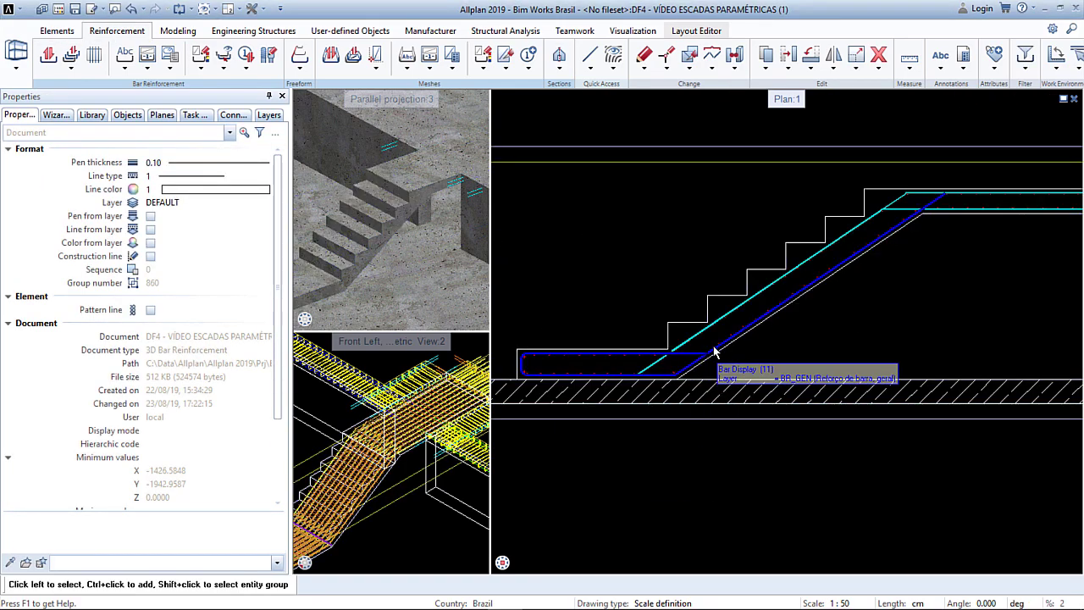
{"action": "right_click", "coordinate": [713, 351]}
{"action": "left_click", "coordinate": [743, 252]}
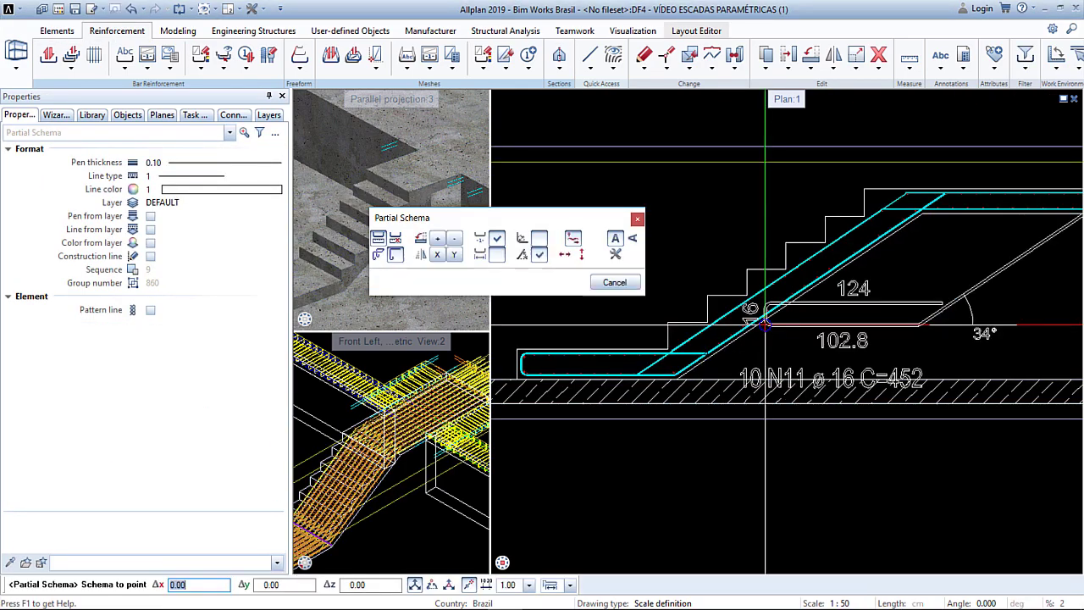
{"action": "scroll", "coordinate": [765, 325], "scroll_direction": "down", "scroll_amount": 2}
{"action": "scroll", "coordinate": [711, 349], "scroll_direction": "down", "scroll_amount": 2}
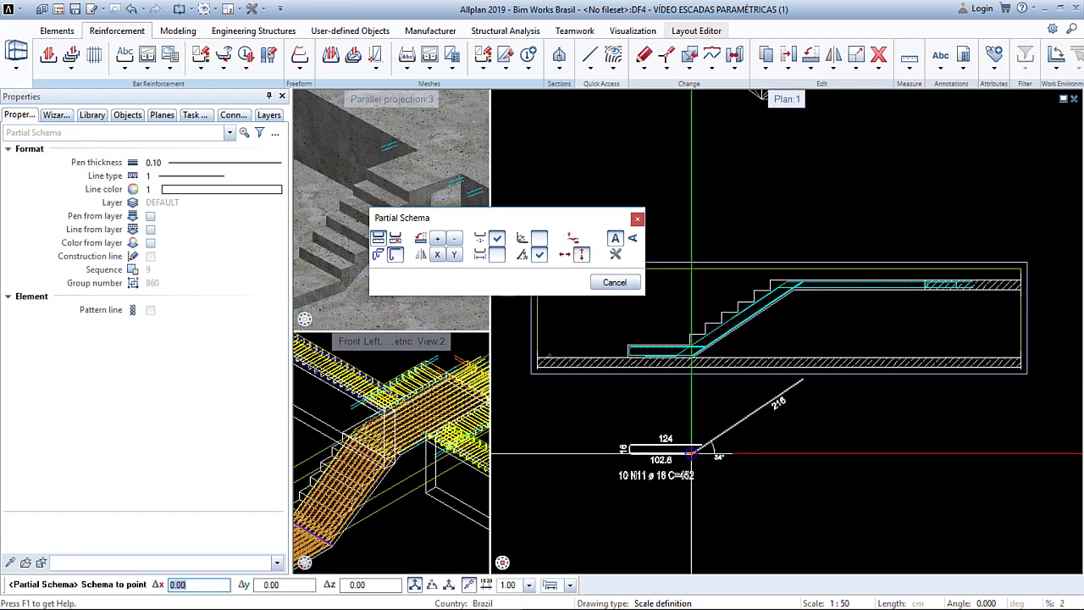
{"action": "scroll", "coordinate": [711, 349], "scroll_direction": "up", "scroll_amount": 6}
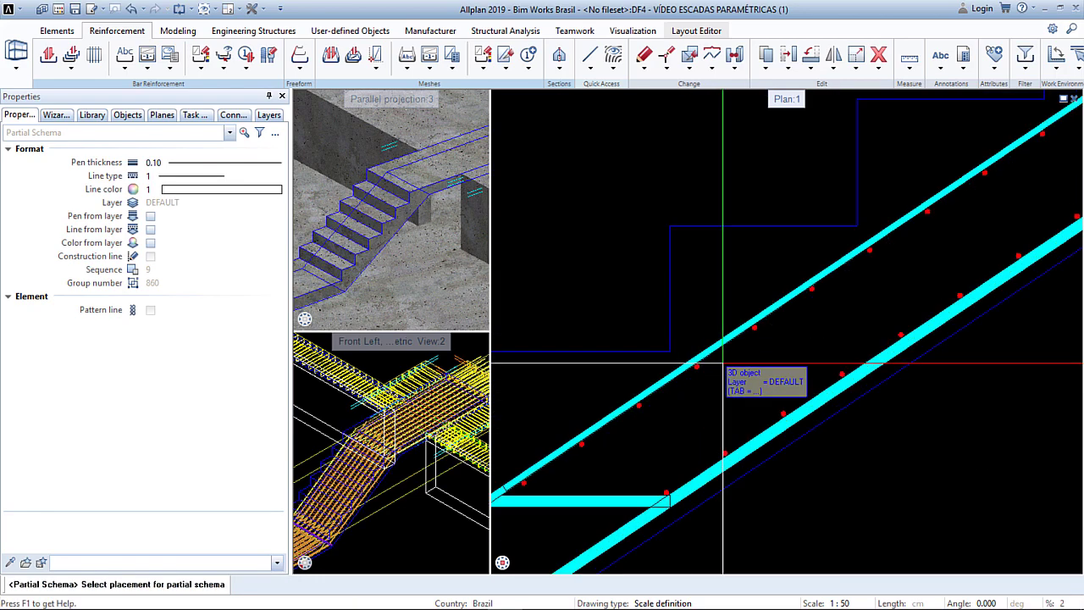
{"action": "key", "text": "Escape"}
Step: Add a dimension line parallel to the flight for its upper spacer bars, with the bar label above the steps
{"action": "right_click", "coordinate": [677, 377]}
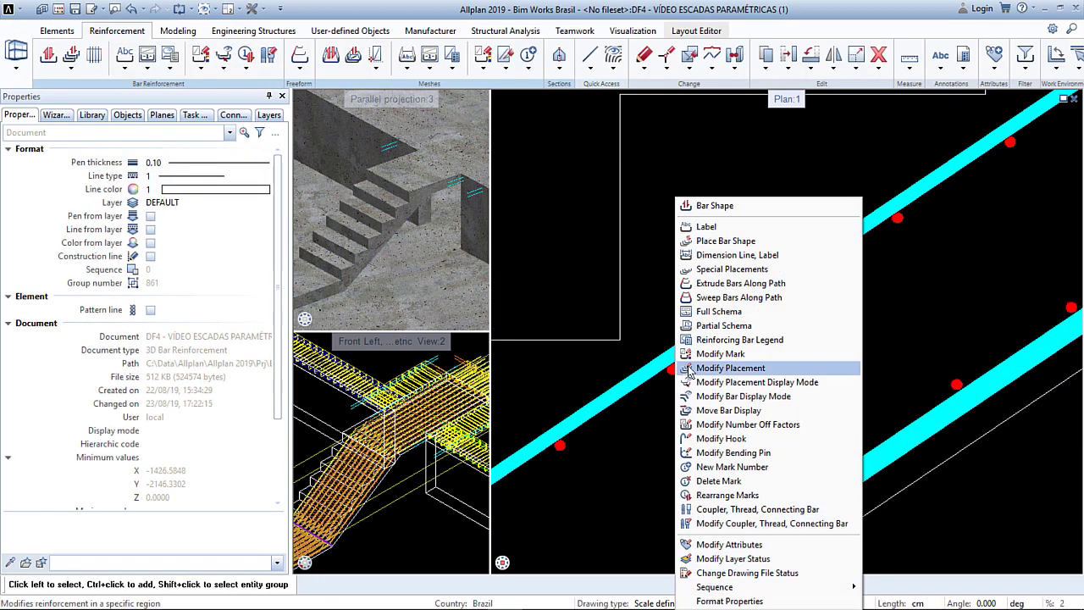
{"action": "left_click", "coordinate": [728, 254]}
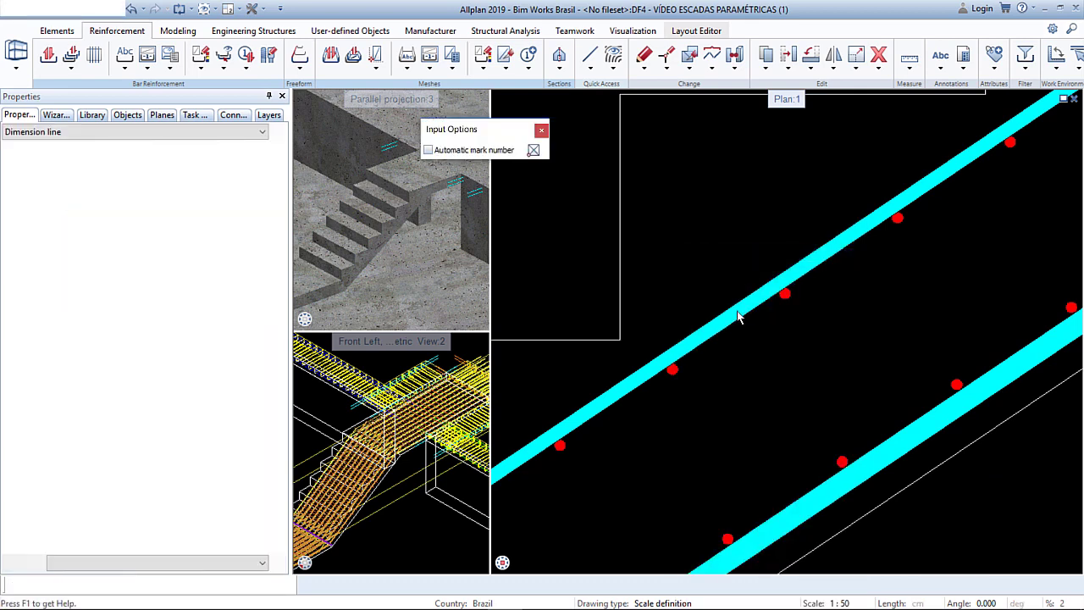
{"action": "scroll", "coordinate": [709, 352], "scroll_direction": "down", "scroll_amount": 5}
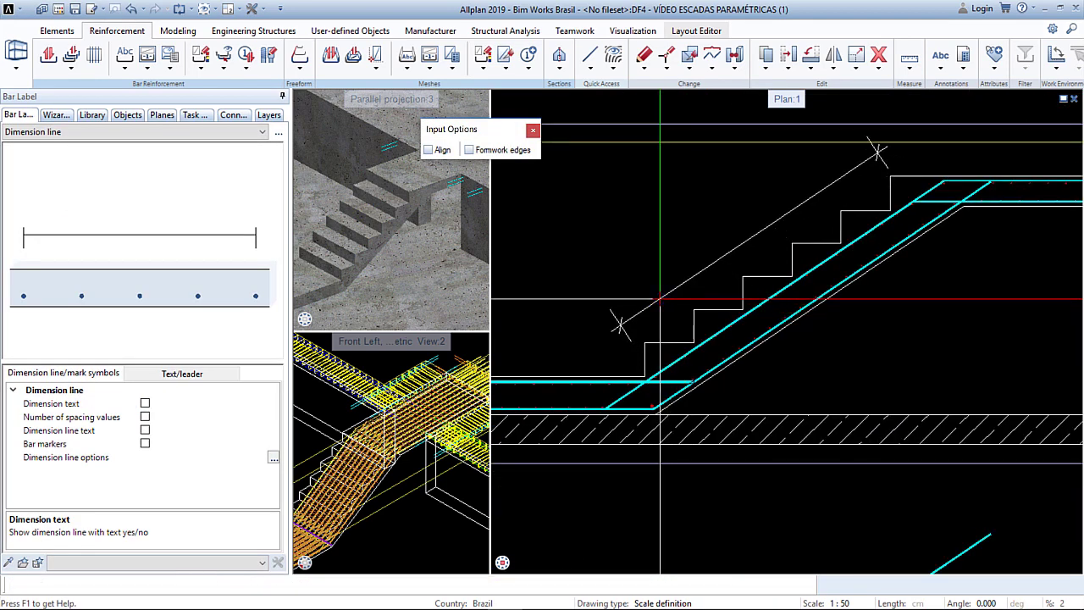
{"action": "left_click", "coordinate": [660, 298]}
{"action": "left_click", "coordinate": [653, 269]}
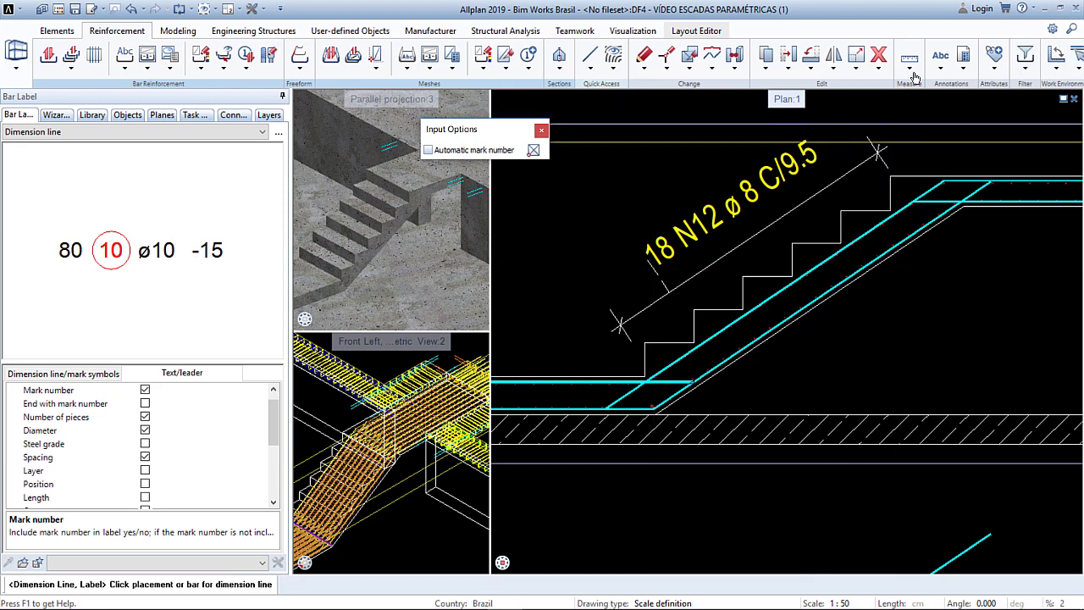
{"action": "key", "text": "Escape"}
Step: Insert the associative legend "BW - Tabela de aço (sem dobra)" from Office, Engenharia, beside the stair section
{"action": "left_click", "coordinate": [963, 60]}
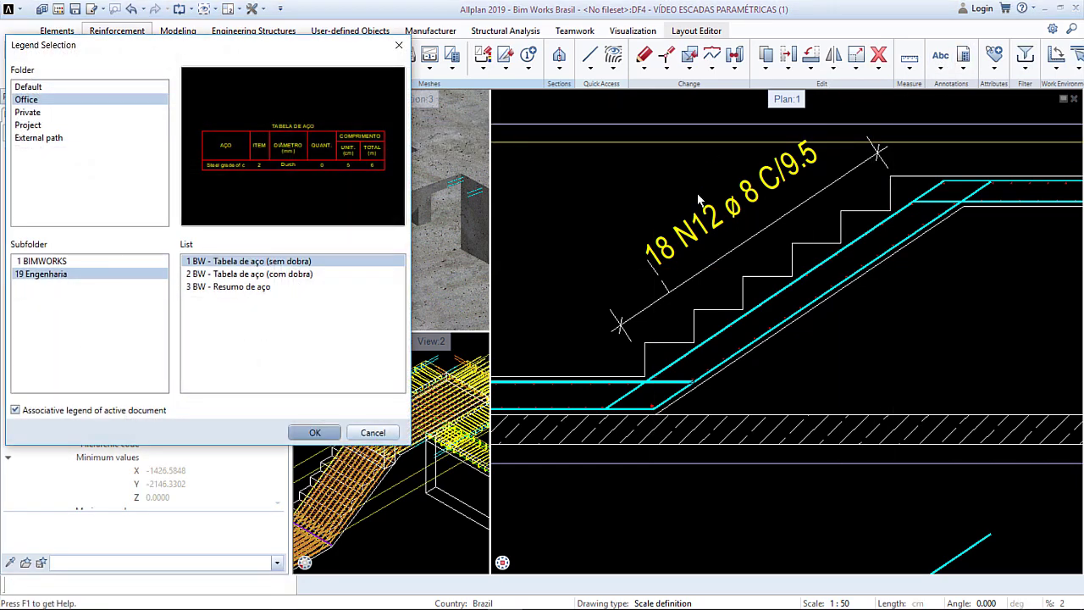
{"action": "left_click", "coordinate": [332, 433]}
{"action": "scroll", "coordinate": [633, 432], "scroll_direction": "down", "scroll_amount": 5}
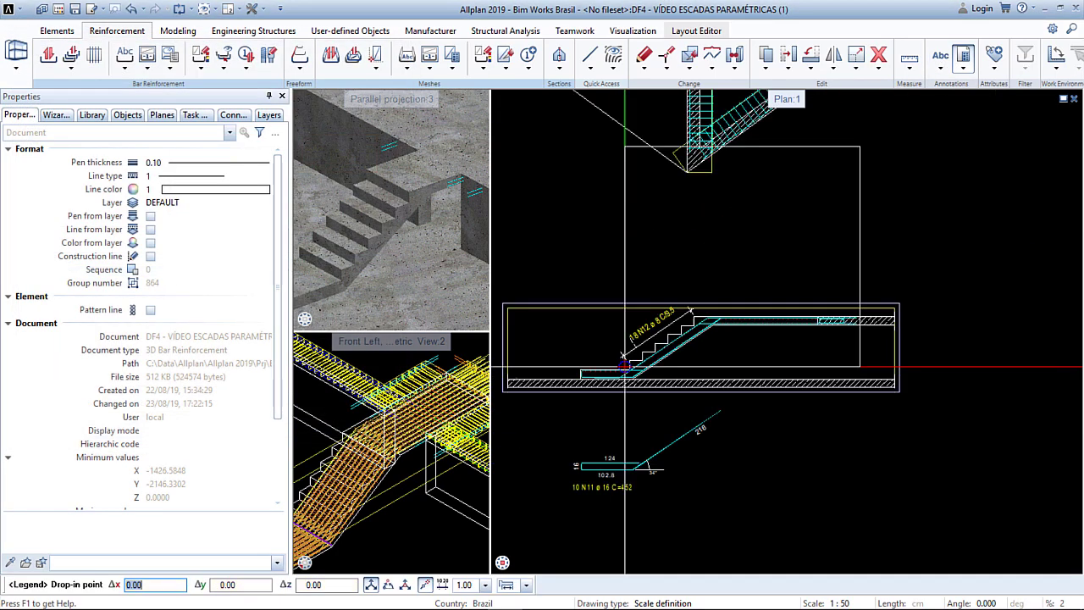
{"action": "left_click", "coordinate": [771, 454]}
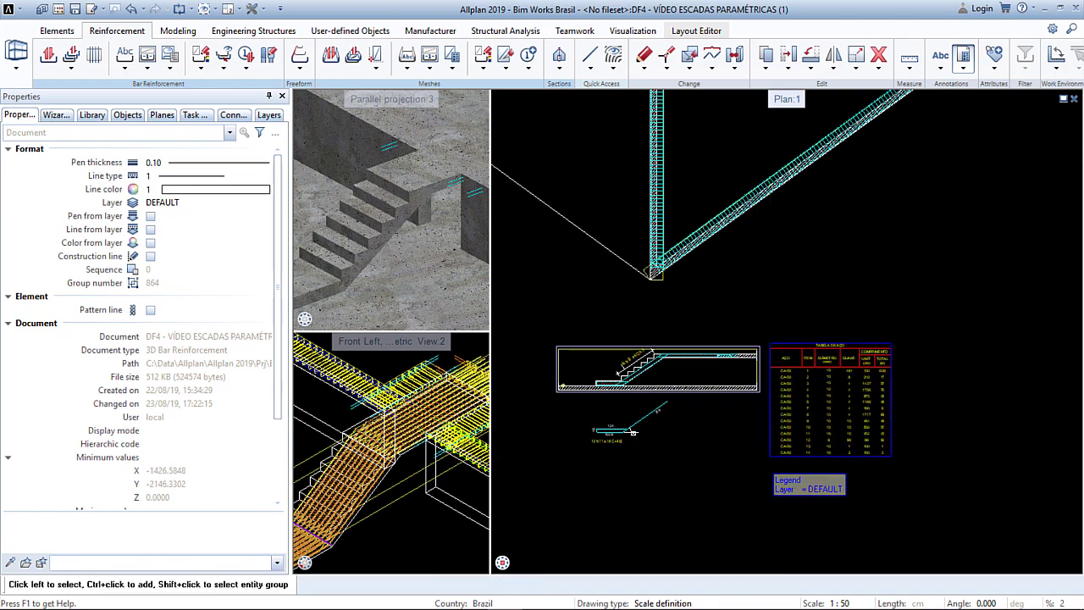
Step: Examine the reinforcement in the stair section from the upper landing down to the lower landing and the bar schema
{"action": "scroll", "coordinate": [819, 437], "scroll_direction": "up", "scroll_amount": 5}
{"action": "middle_click_drag", "start_coordinate": [673, 366], "coordinate": [1056, 443]}
{"action": "scroll", "coordinate": [816, 291], "scroll_direction": "up", "scroll_amount": 5}
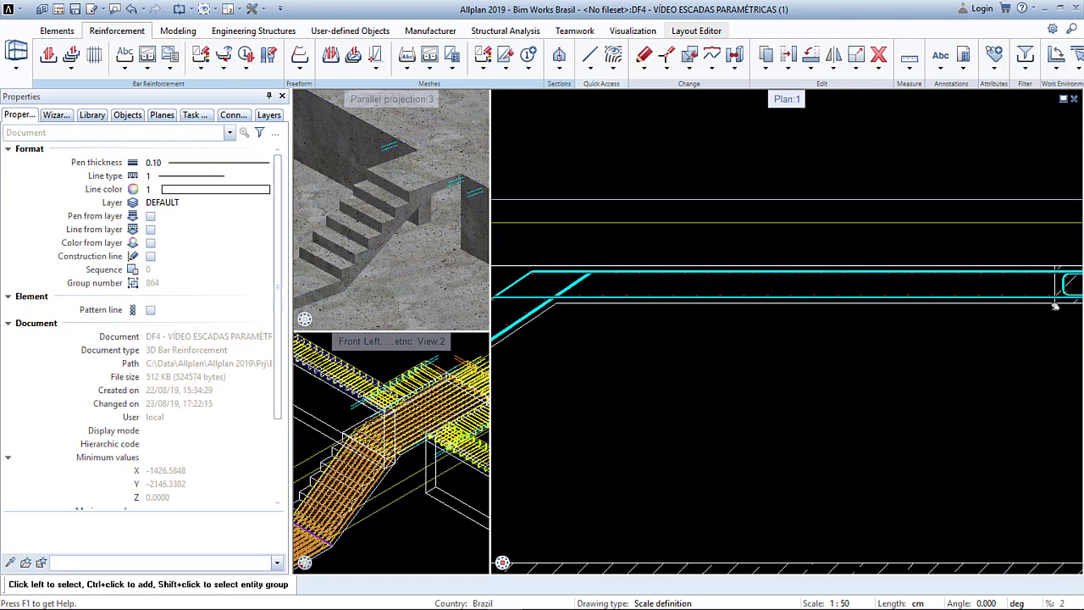
{"action": "middle_click_drag", "start_coordinate": [1055, 302], "coordinate": [839, 317]}
{"action": "middle_click_drag", "start_coordinate": [641, 350], "coordinate": [983, 336]}
{"action": "middle_click_drag", "start_coordinate": [639, 458], "coordinate": [922, 389]}
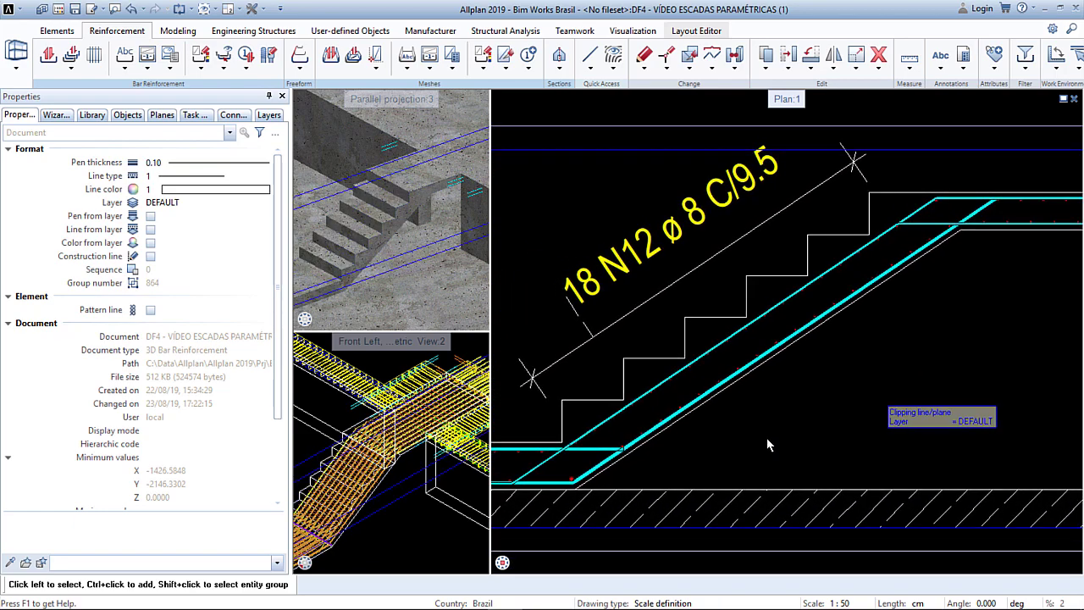
{"action": "middle_click_drag", "start_coordinate": [575, 493], "coordinate": [858, 459]}
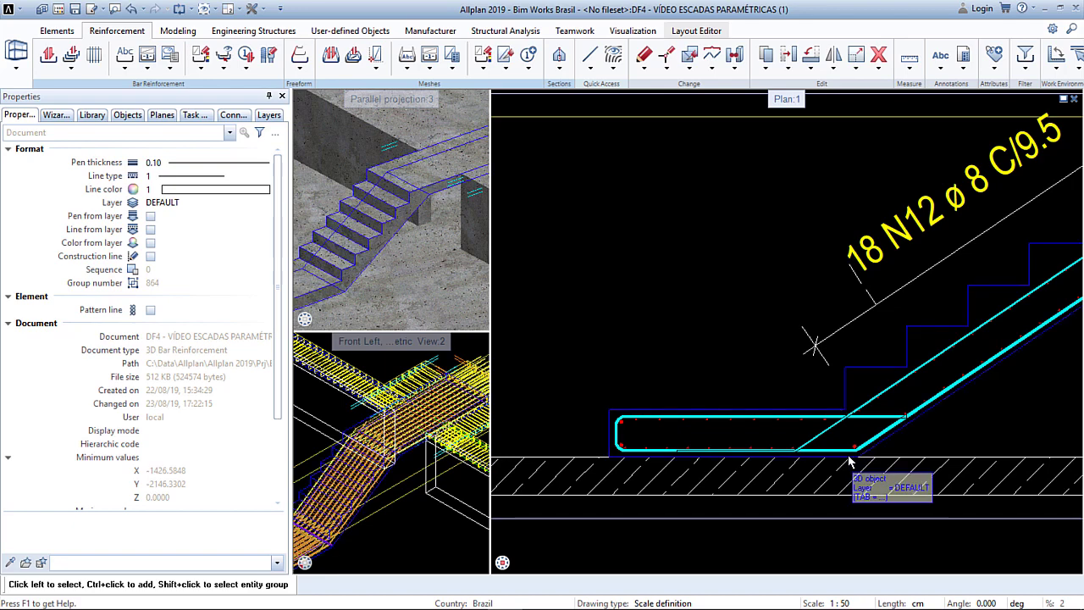
{"action": "scroll", "coordinate": [847, 472], "scroll_direction": "down", "scroll_amount": 3}
{"action": "middle_click_drag", "start_coordinate": [878, 517], "coordinate": [860, 372]}
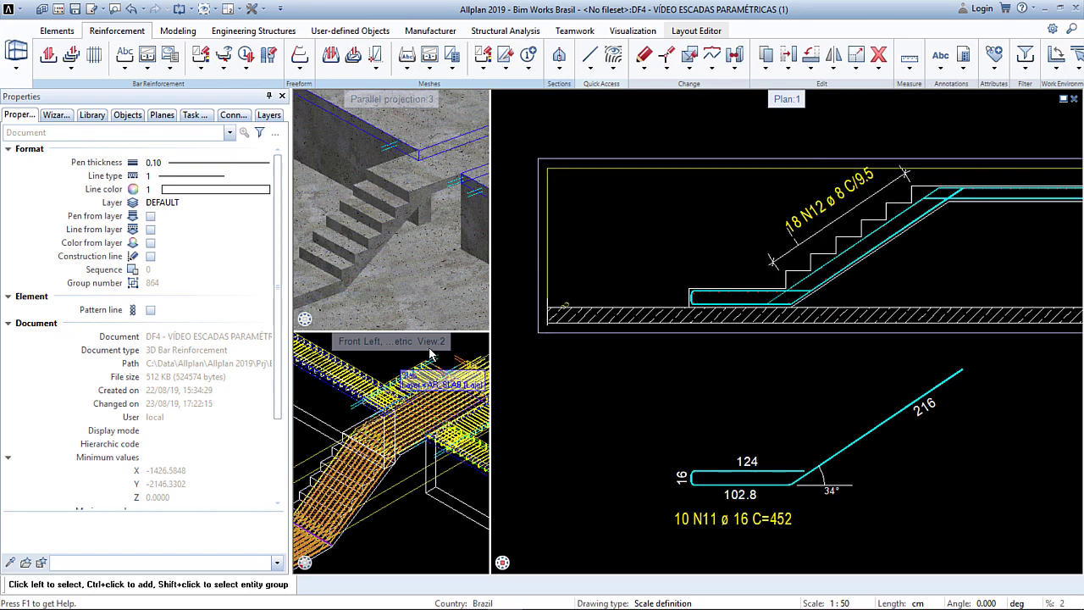
Step: Delete the stair's concrete body while keeping its bars, and show the exposed reinforcement enlarged in the shaded parallel projection
{"action": "left_click_drag", "start_coordinate": [430, 343], "coordinate": [696, 298]}
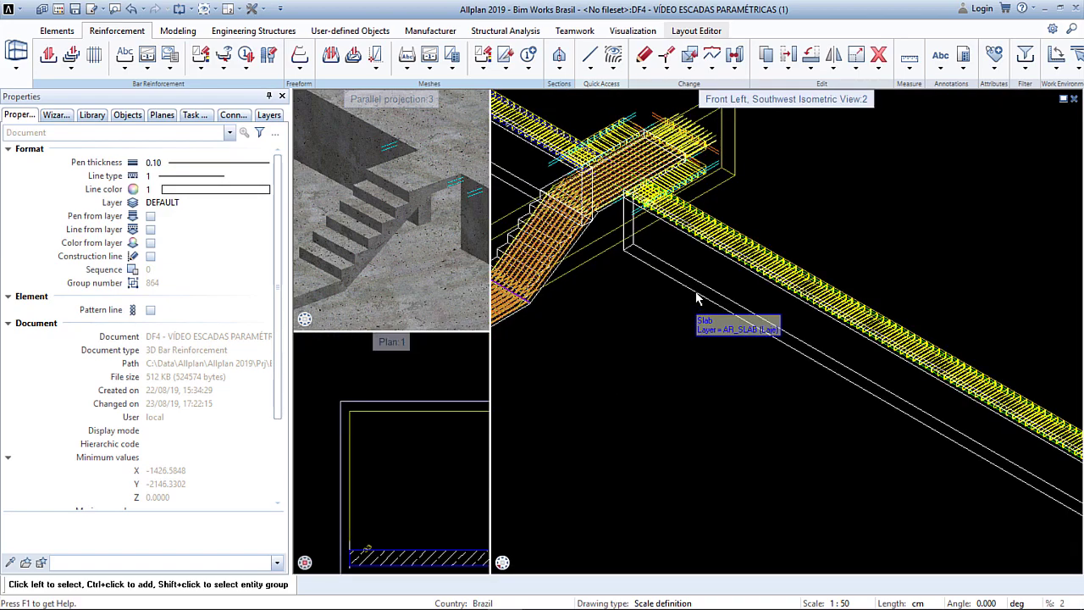
{"action": "middle_click_drag", "start_coordinate": [698, 294], "coordinate": [877, 391]}
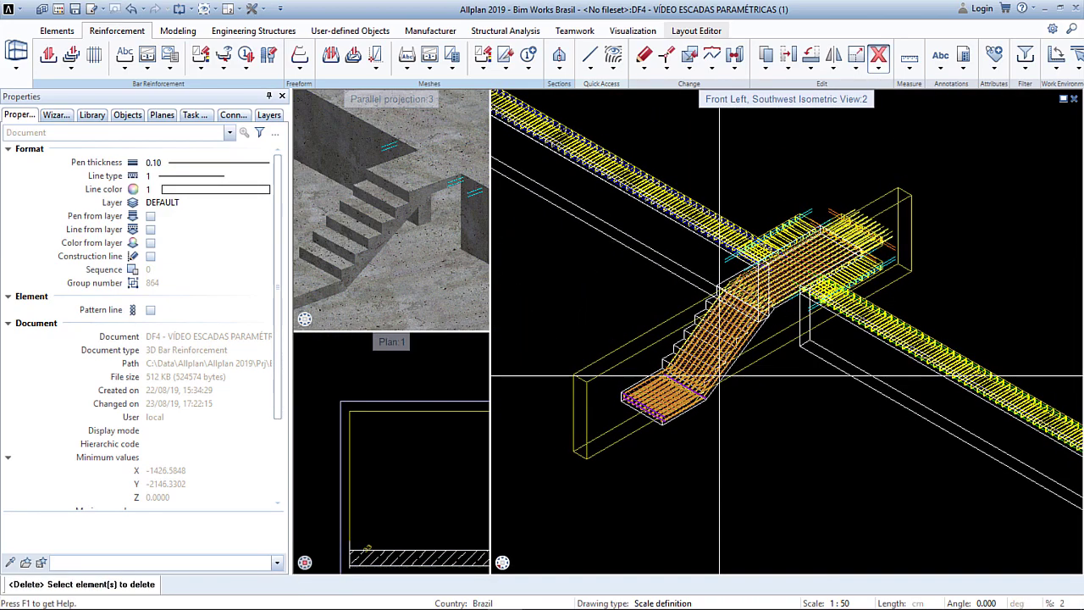
{"action": "scroll", "coordinate": [702, 406], "scroll_direction": "up", "scroll_amount": 3}
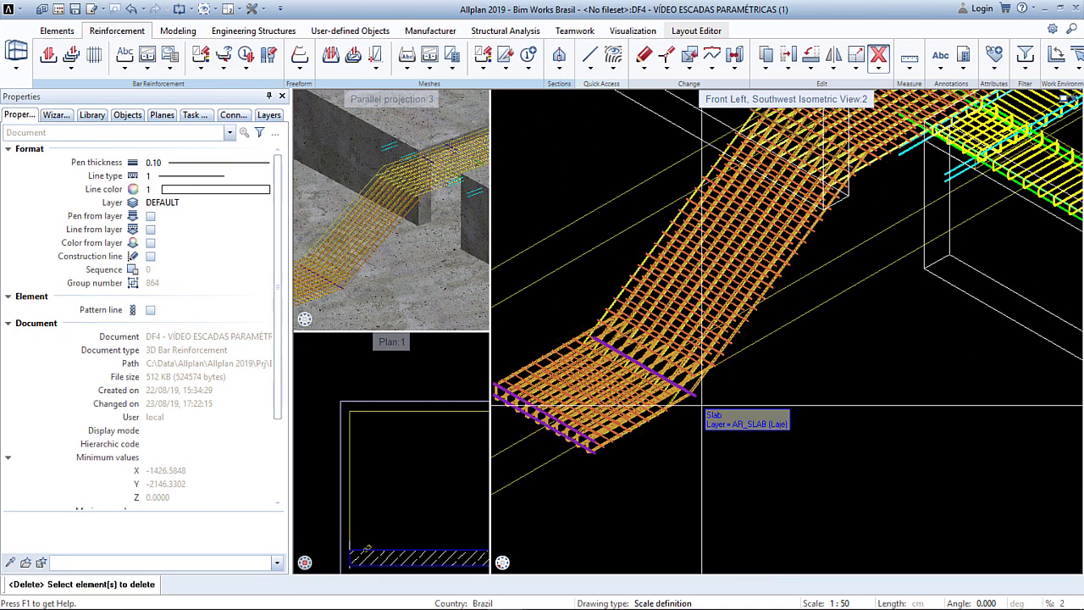
{"action": "middle_click_drag", "start_coordinate": [405, 225], "coordinate": [468, 233]}
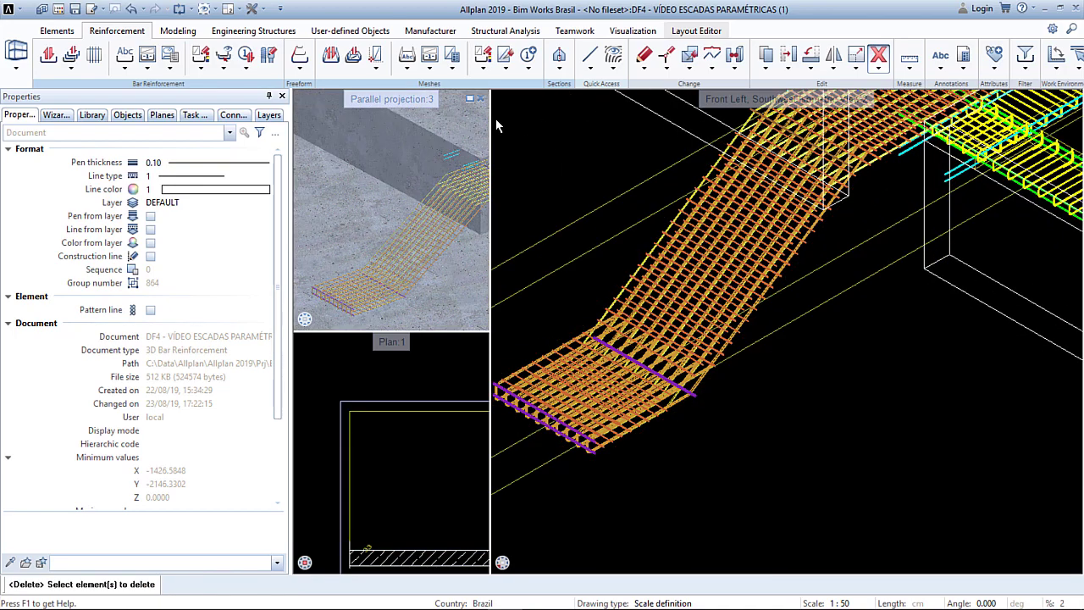
{"action": "scroll", "coordinate": [797, 281], "scroll_direction": "down", "scroll_amount": 3}
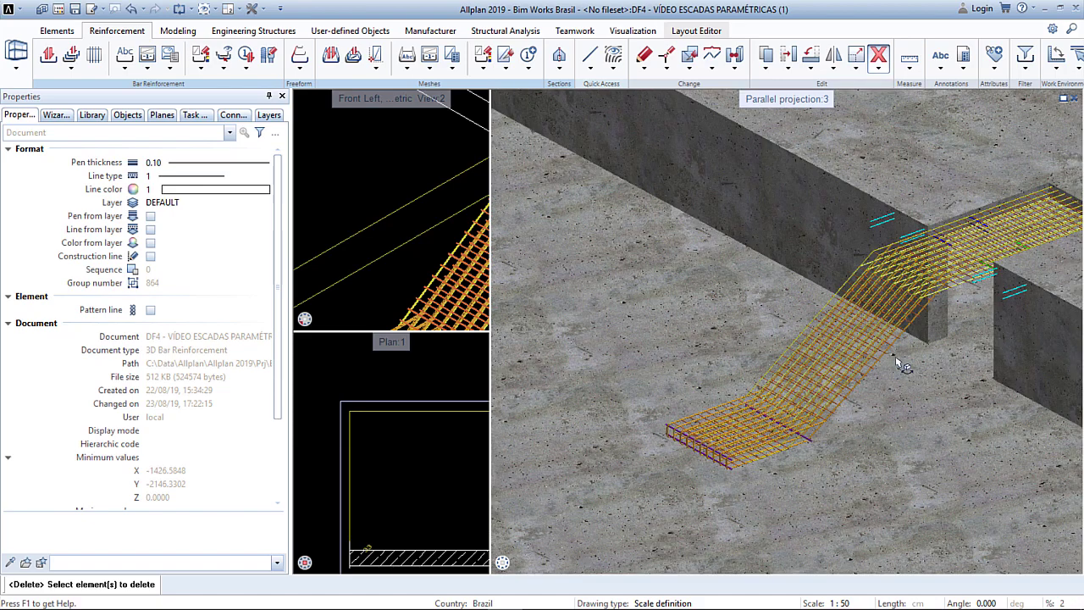
{"action": "middle_click_drag", "start_coordinate": [899, 361], "coordinate": [857, 356]}
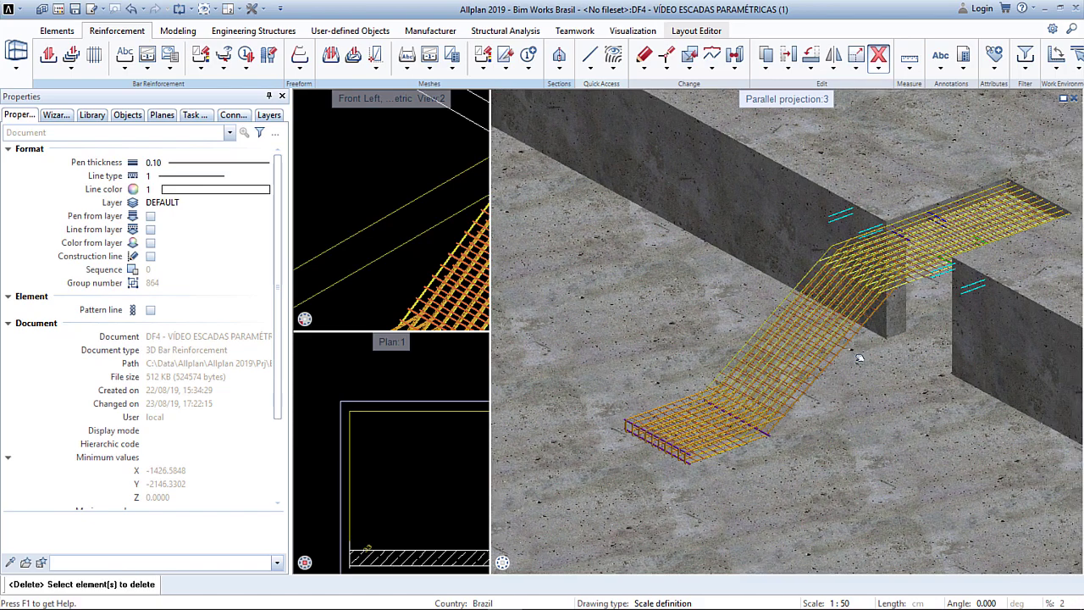